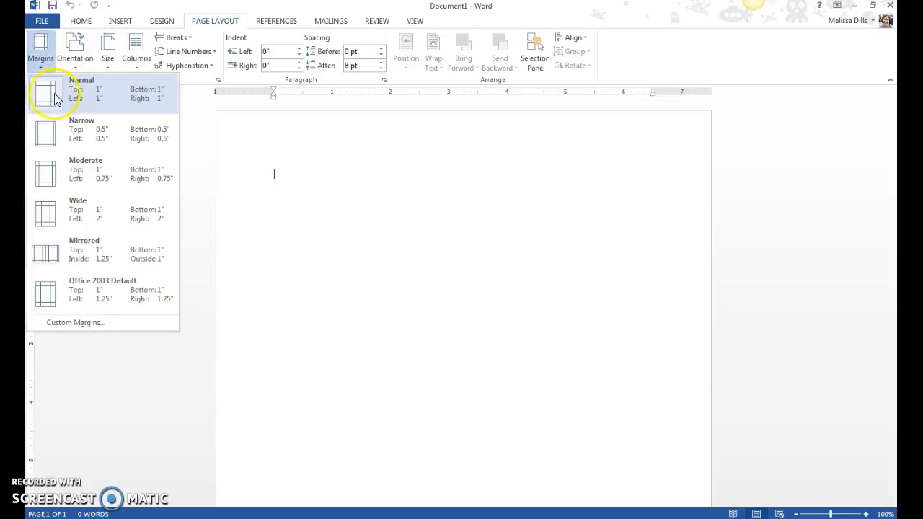
- Apply Narrow page margins and set the page color to Gold, Accent 4, Lighter 40%
click(60, 137)
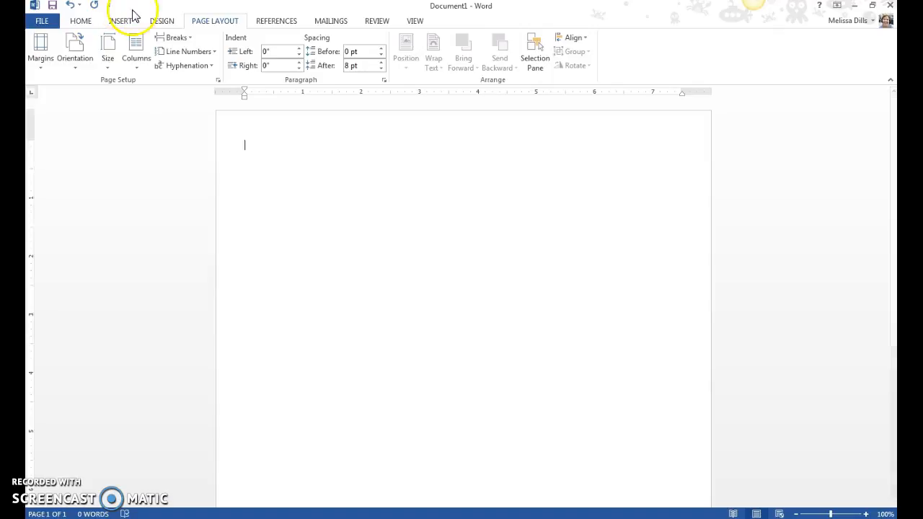
click(163, 24)
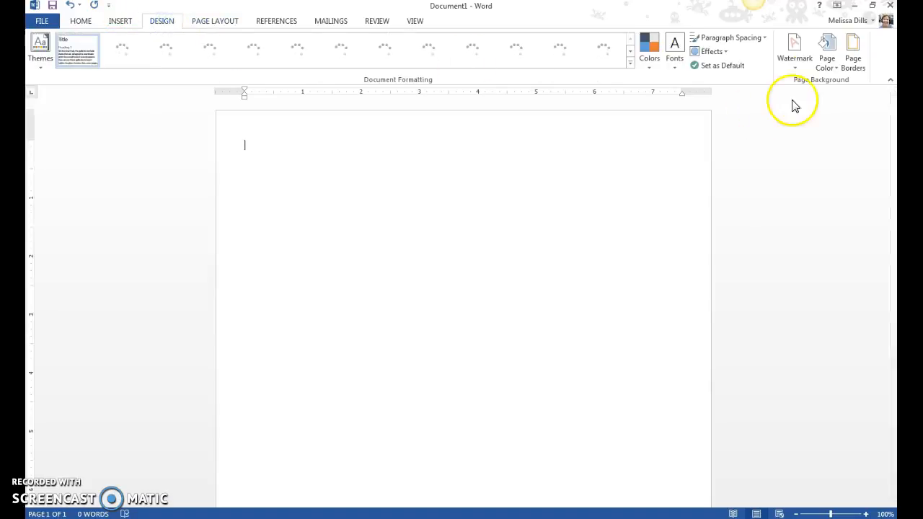
click(857, 68)
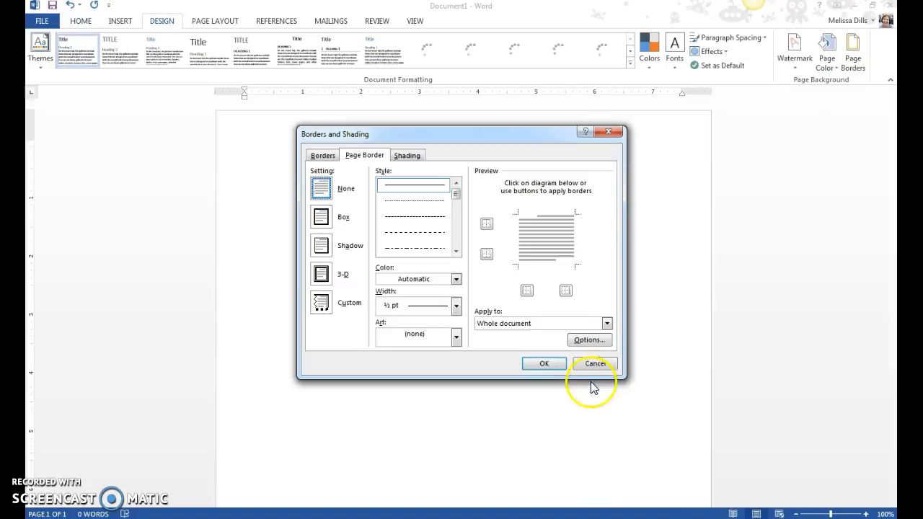
click(585, 366)
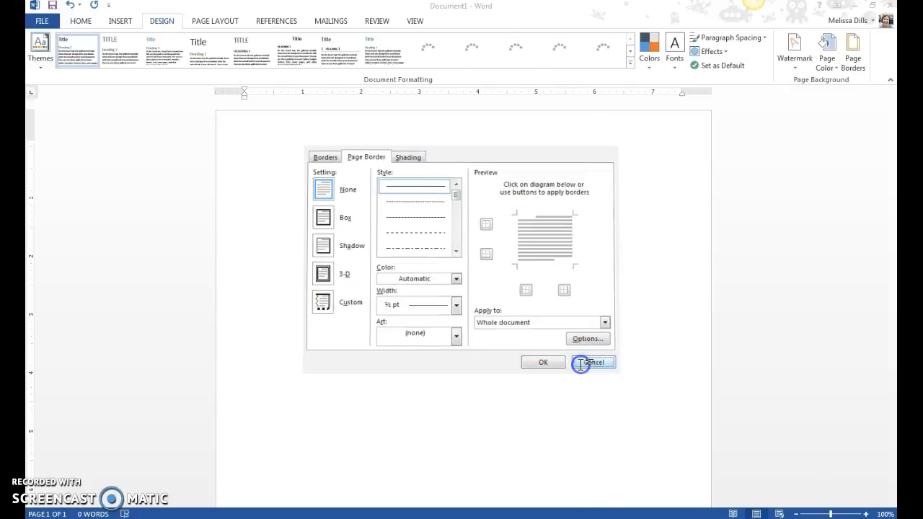
click(829, 58)
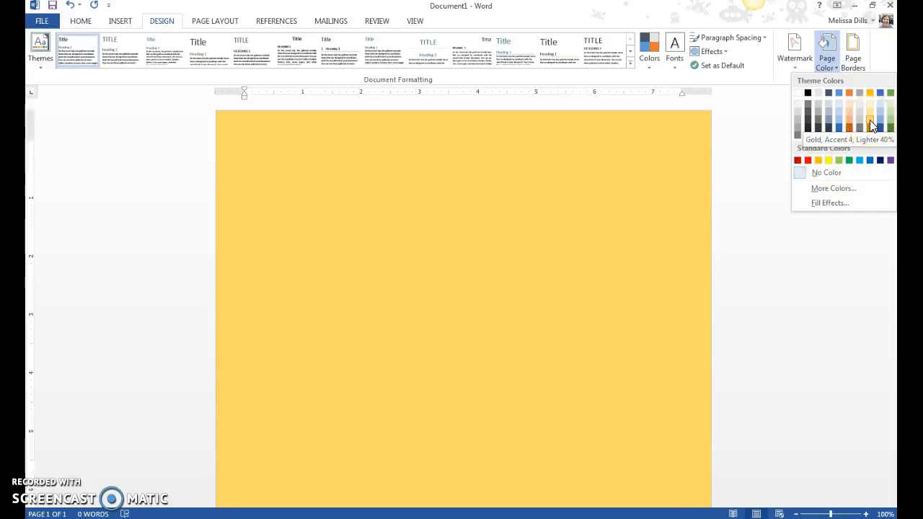
click(871, 126)
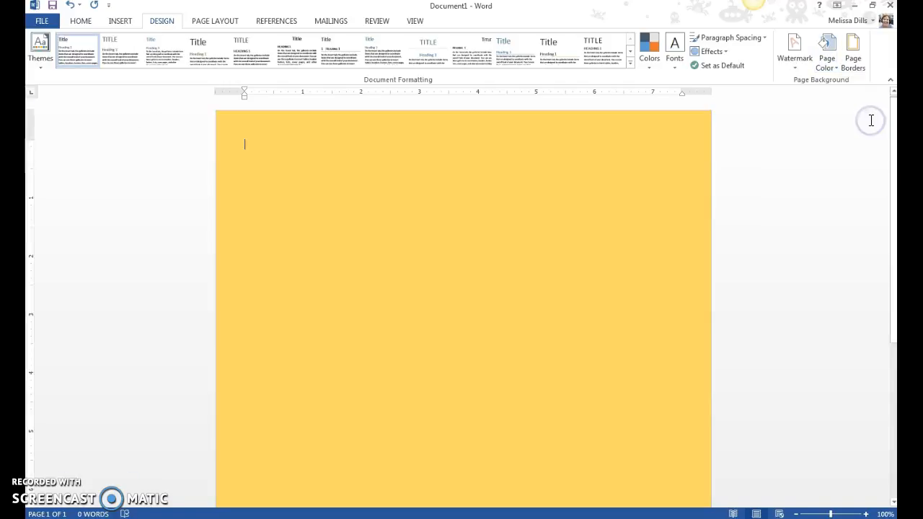
- Switch to the browser's summer clipart results and copy the "Summer" image with the sun, bee and sunflowers
click(85, 23)
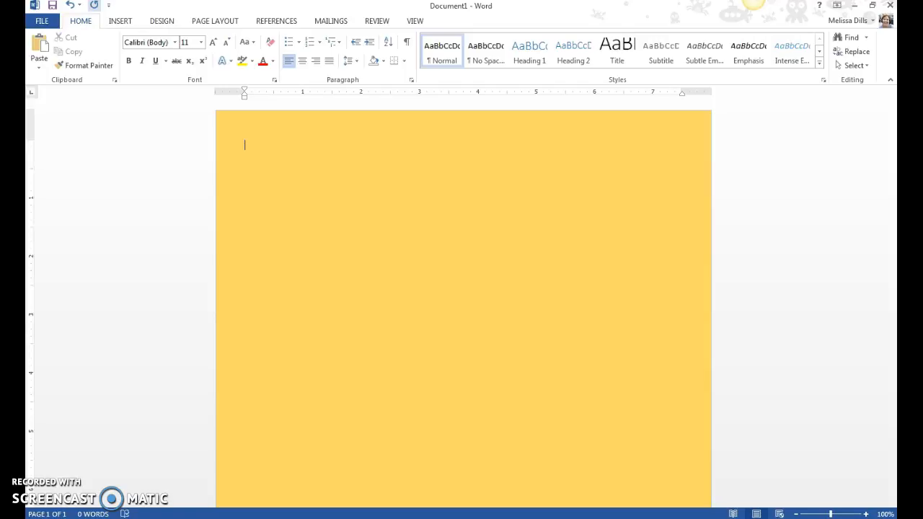
click(206, 518)
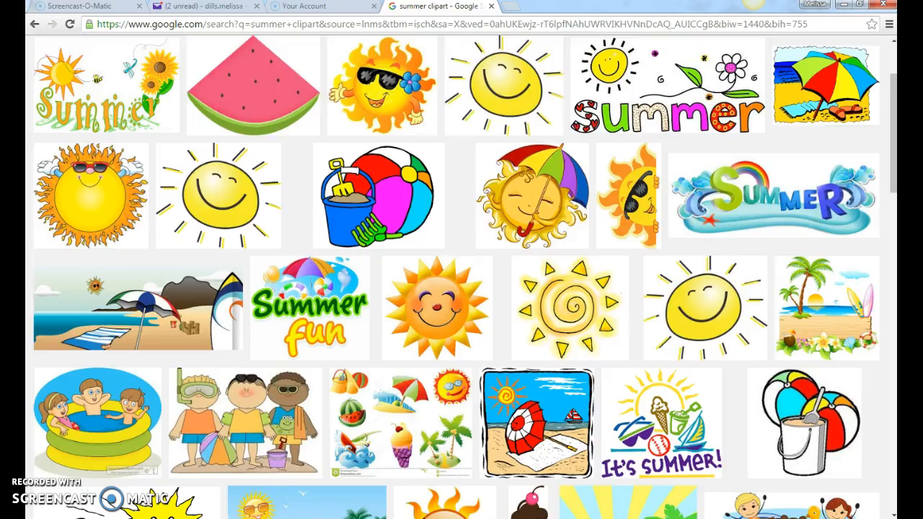
scroll(281, 128, up, 2)
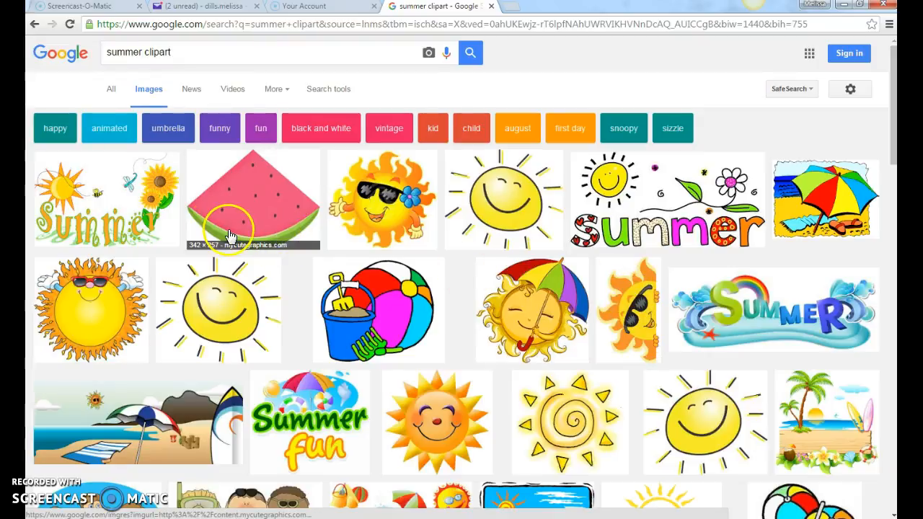
click(117, 207)
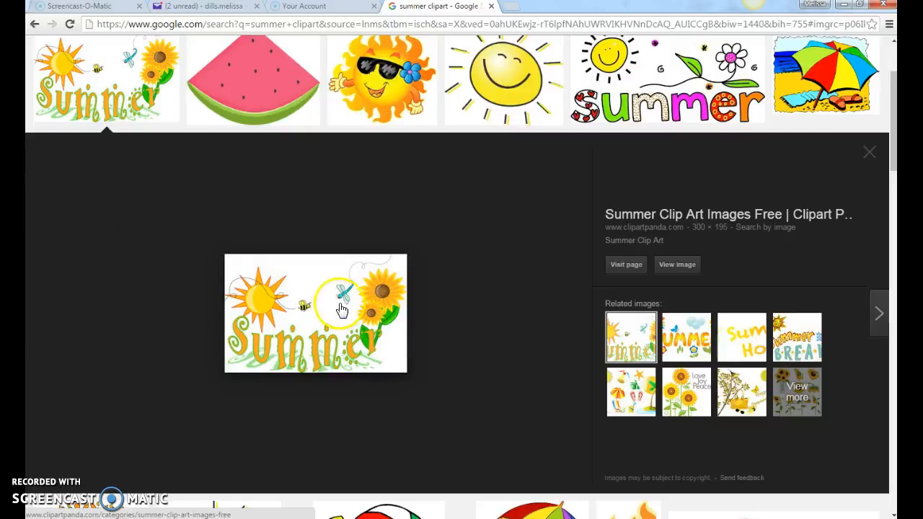
click(303, 308)
right_click(303, 308)
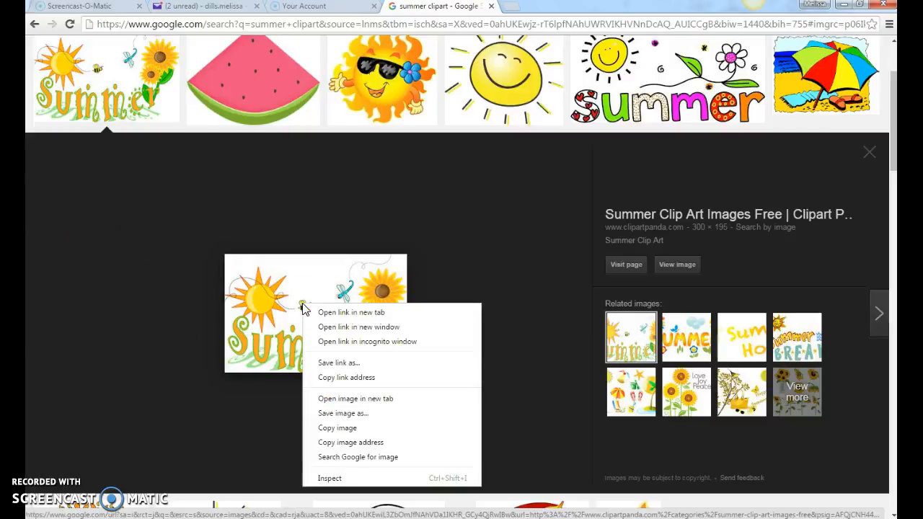
click(345, 428)
- Switch back to the Word document and paste the copied Summer image at the start of the page
click(267, 518)
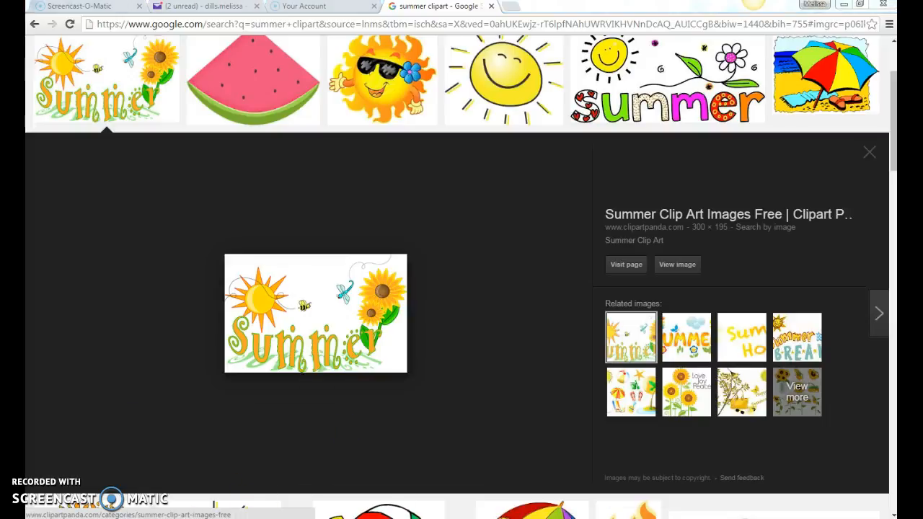
click(324, 473)
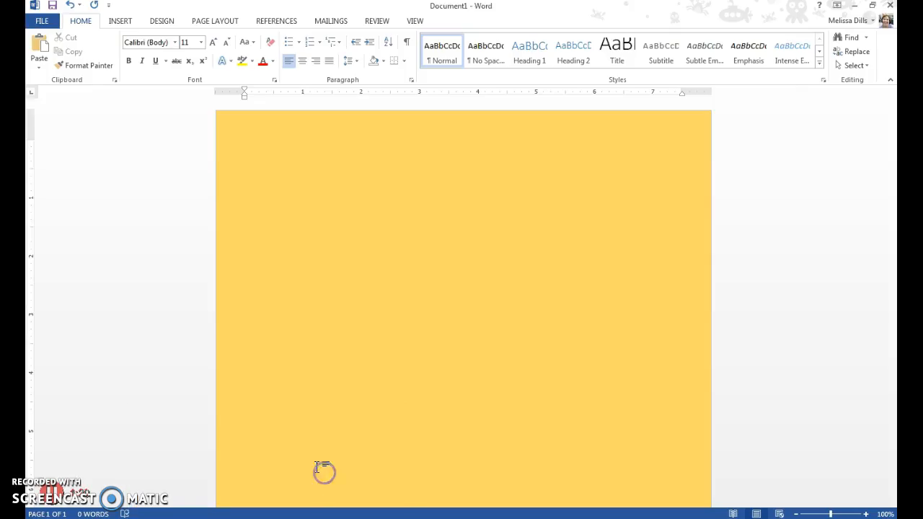
right_click(452, 273)
click(475, 328)
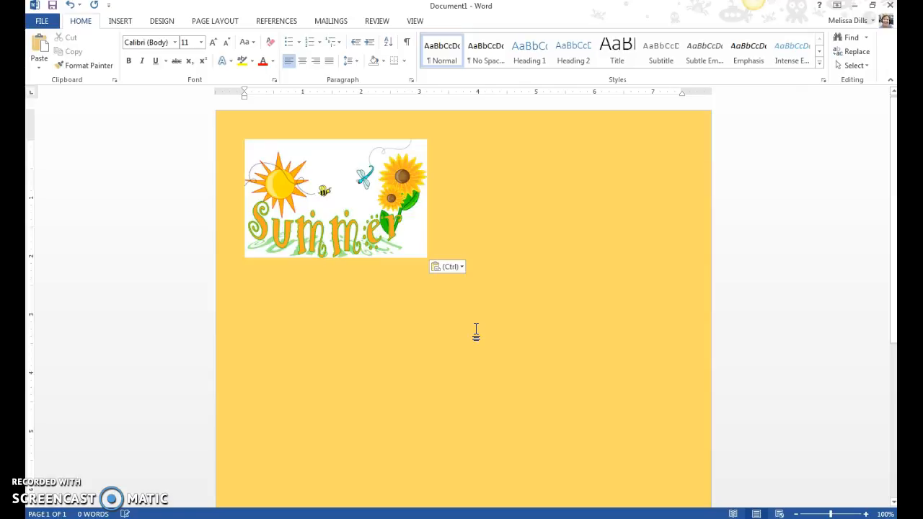
- Make the white background of the pasted Summer picture transparent with Set Transparent Color
click(380, 196)
click(315, 178)
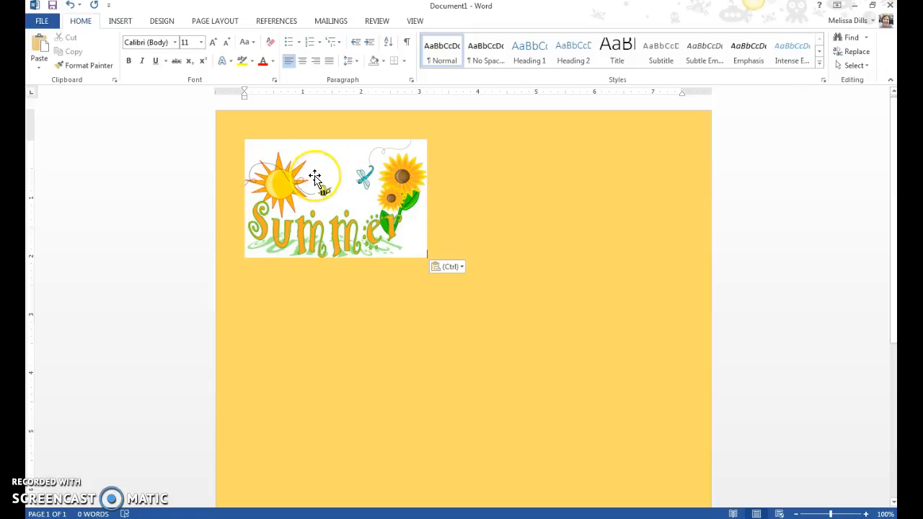
click(333, 178)
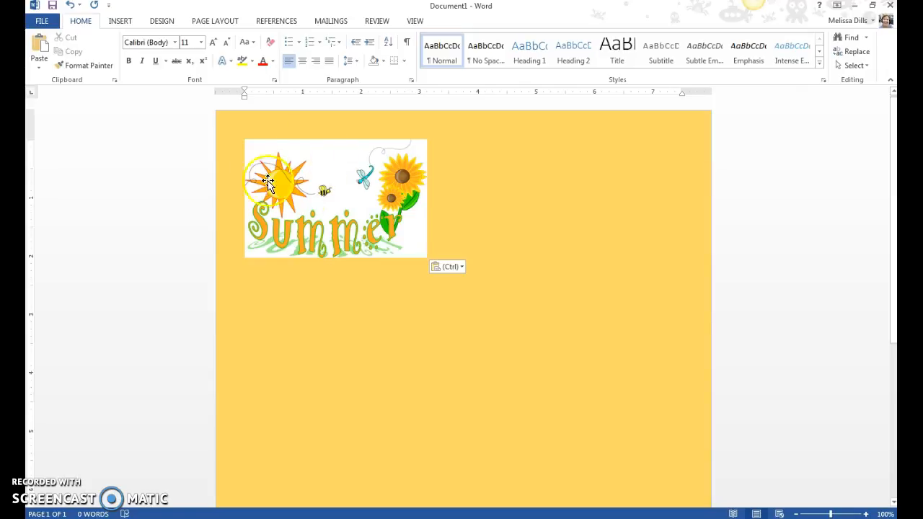
click(309, 162)
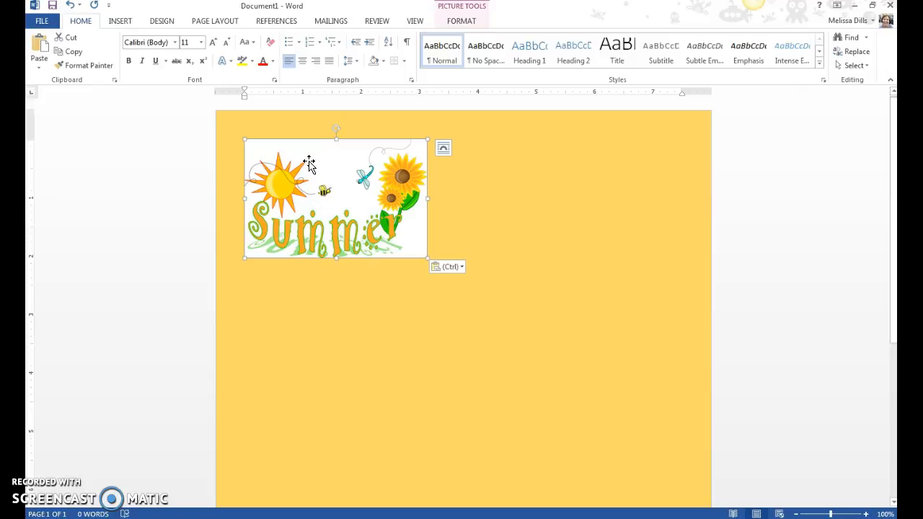
double_click(310, 164)
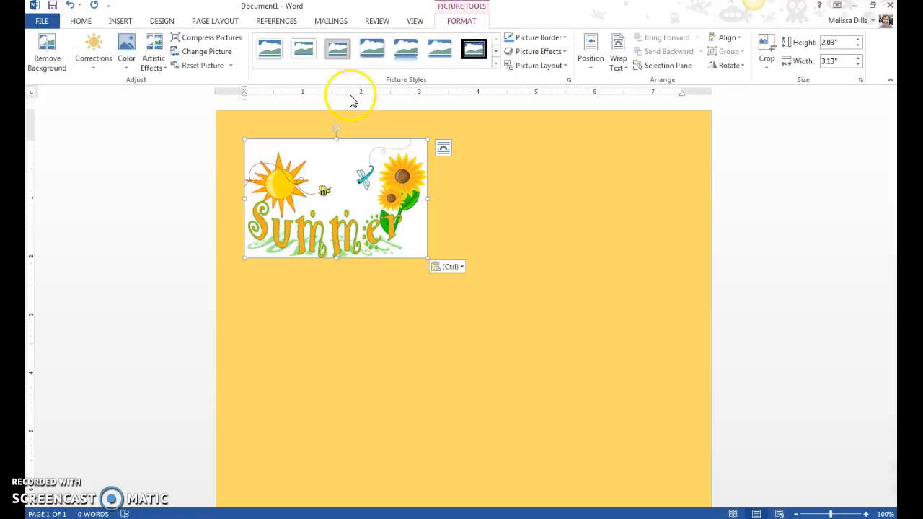
click(127, 73)
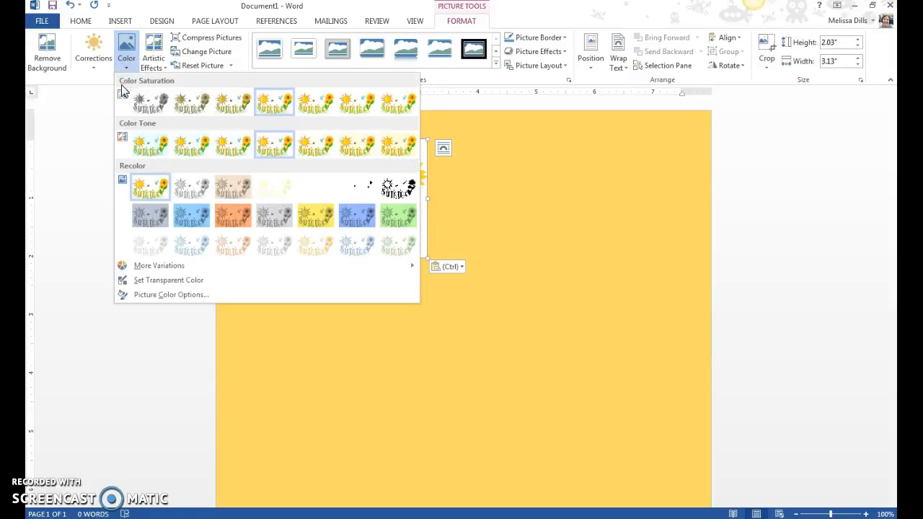
click(145, 280)
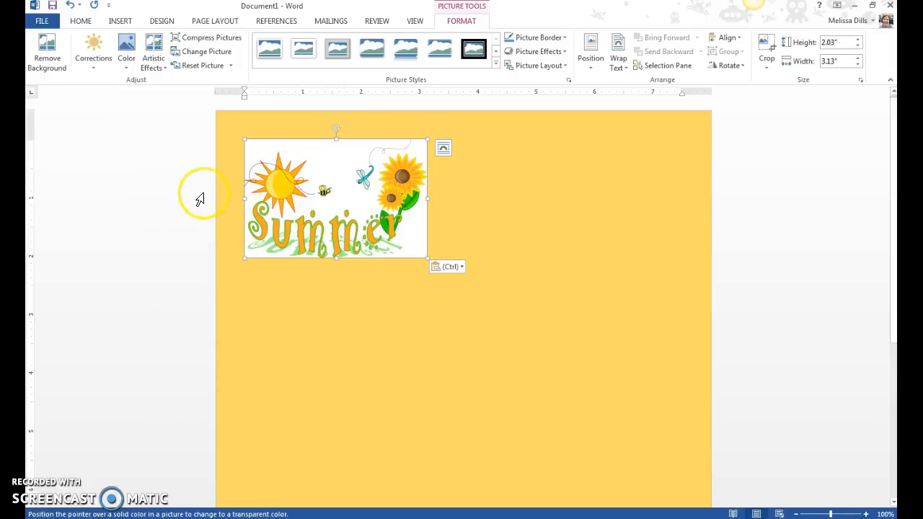
click(328, 164)
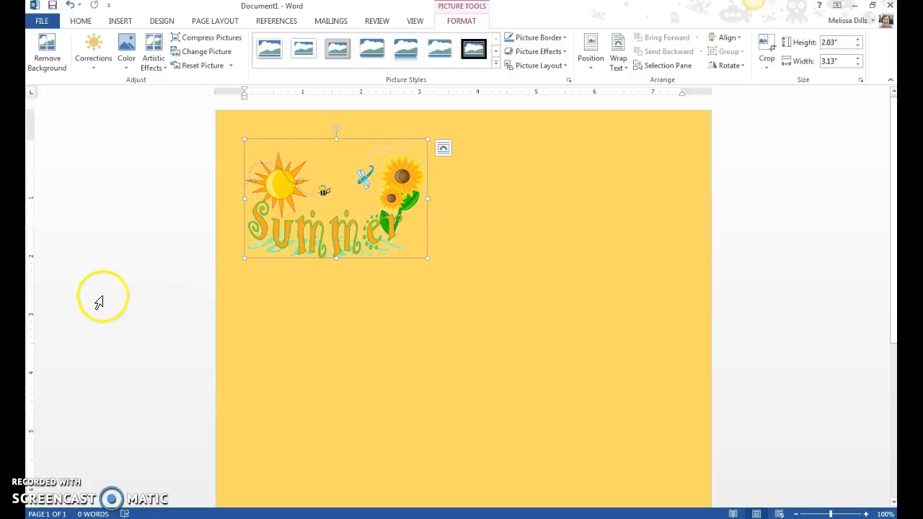
- Enlarge the Summer picture proportionally from its lower-right corner to about 3.8 inches wide
click(124, 244)
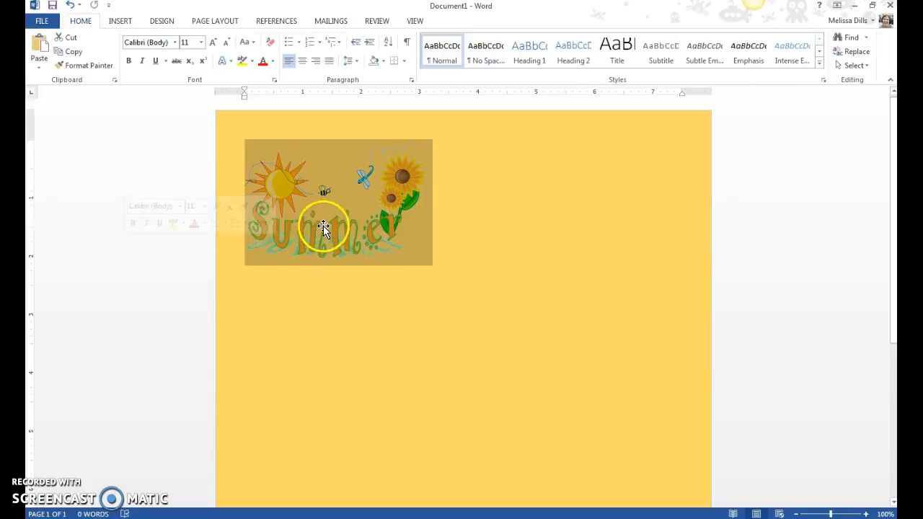
click(366, 232)
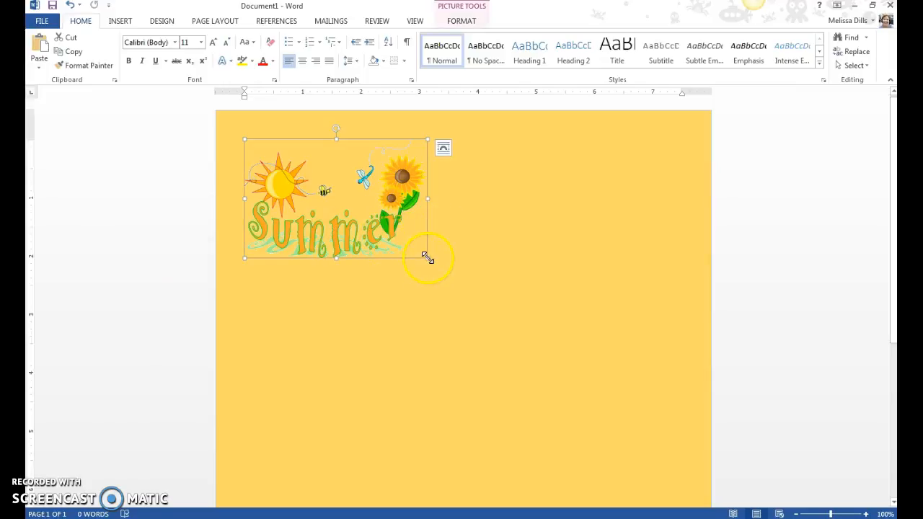
drag(434, 262, 465, 281)
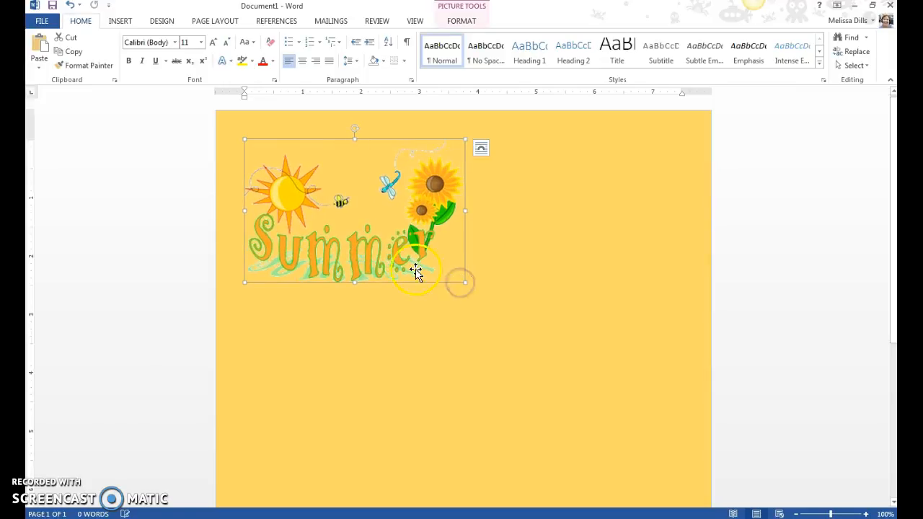
scroll(371, 231, down, 1)
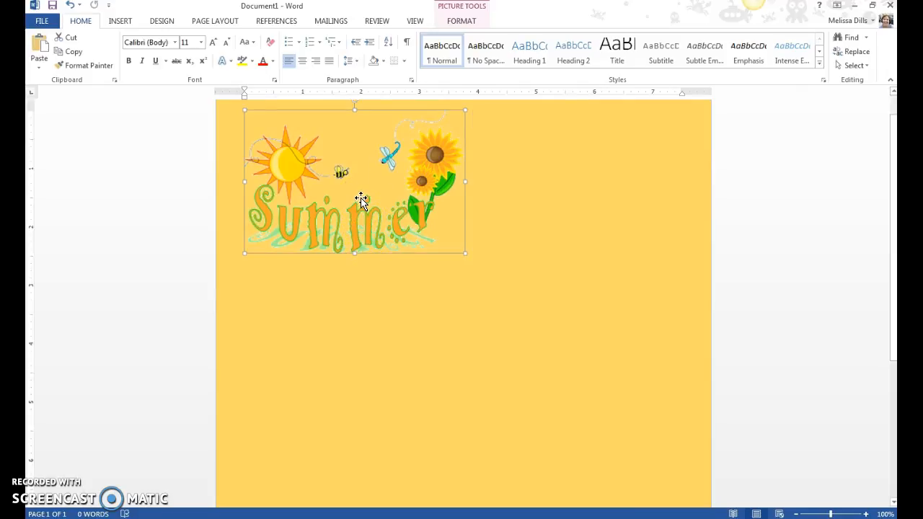
scroll(361, 200, up, 1)
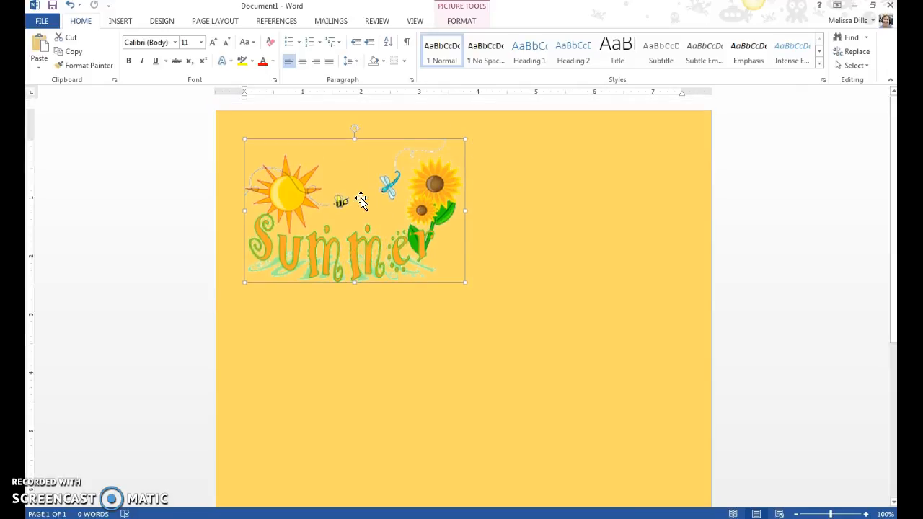
- Set the Summer picture's text wrapping to In Front of Text
right_click(410, 162)
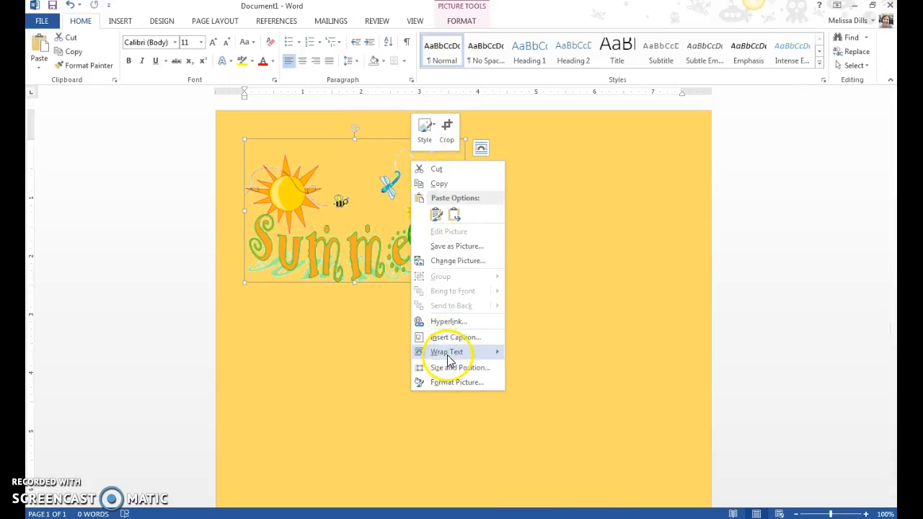
mouse_move(452, 357)
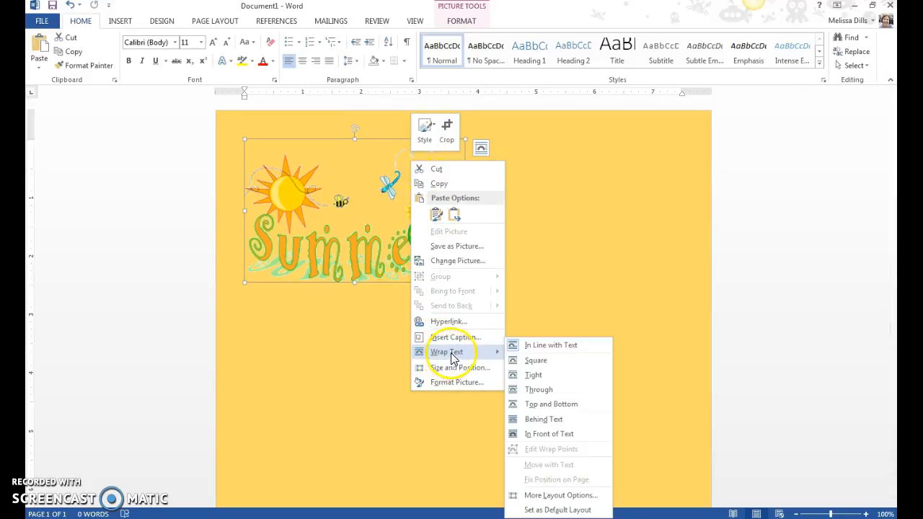
click(561, 435)
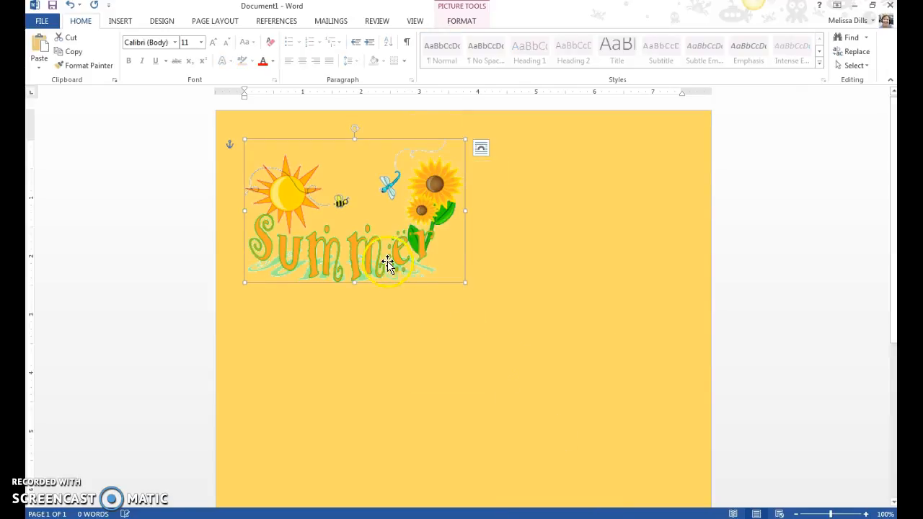
- Move the Summer picture into the page's lower-right corner and tilt it slightly counterclockwise
drag(382, 255, 570, 423)
click(577, 363)
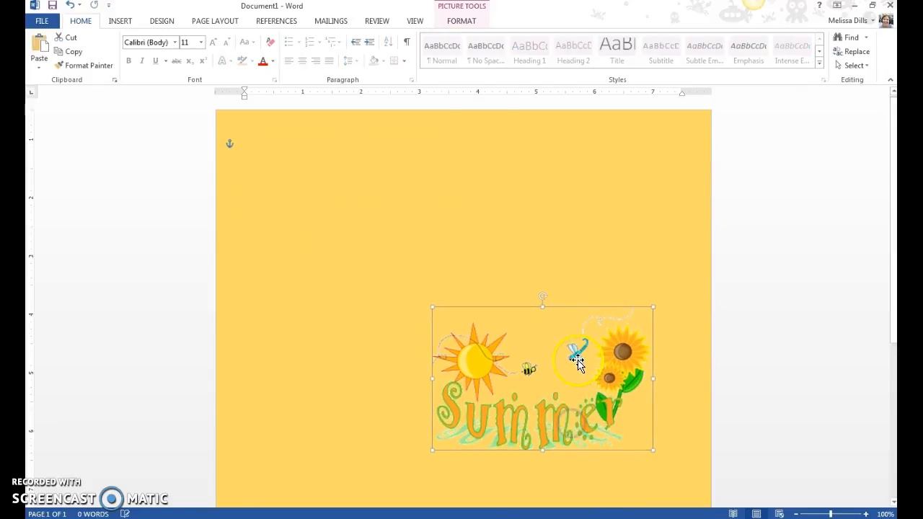
click(796, 514)
click(797, 514)
click(797, 514)
click(797, 514)
click(797, 514)
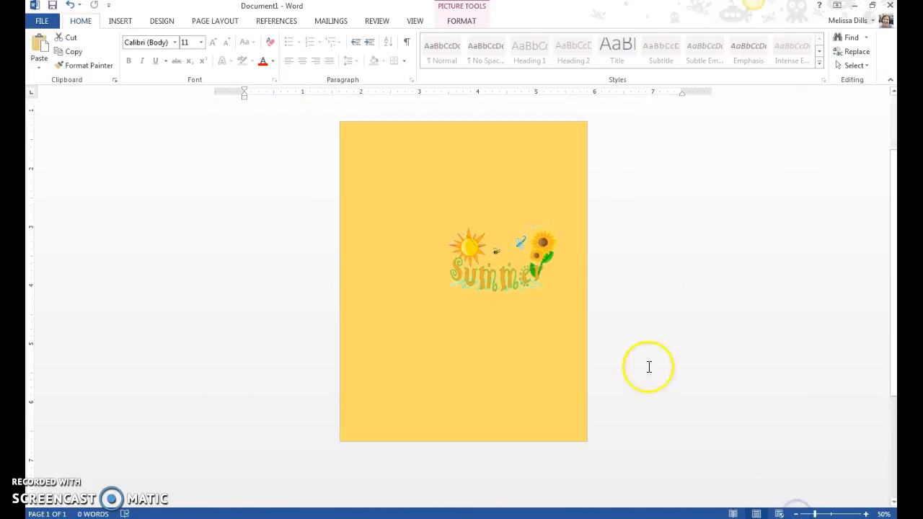
drag(514, 287, 531, 441)
drag(522, 366, 570, 353)
click(539, 382)
mouse_move(546, 401)
mouse_down()
mouse_move(531, 408)
mouse_move(548, 406)
mouse_move(538, 422)
mouse_move(535, 401)
mouse_up()
click(496, 315)
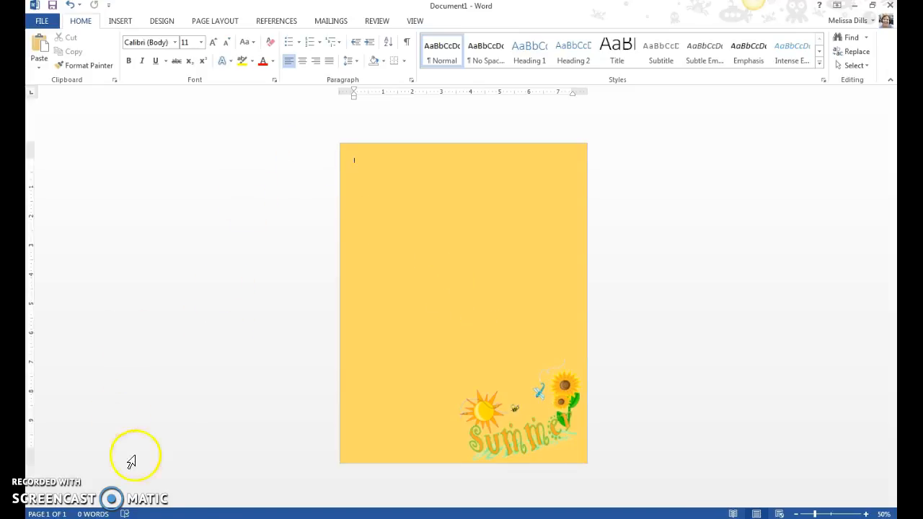
- Switch to the summer clipart results in the browser and copy the enlarged image of the sideways sun wearing black sunglasses
click(195, 450)
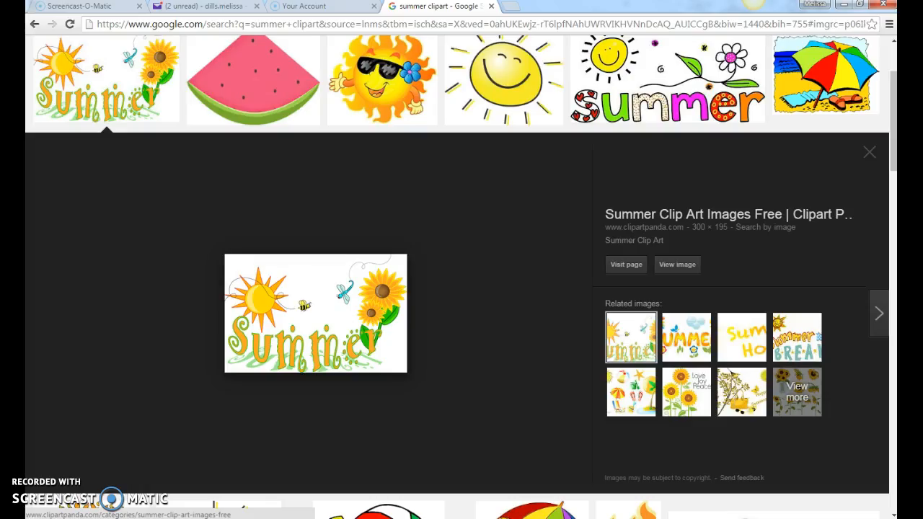
click(871, 156)
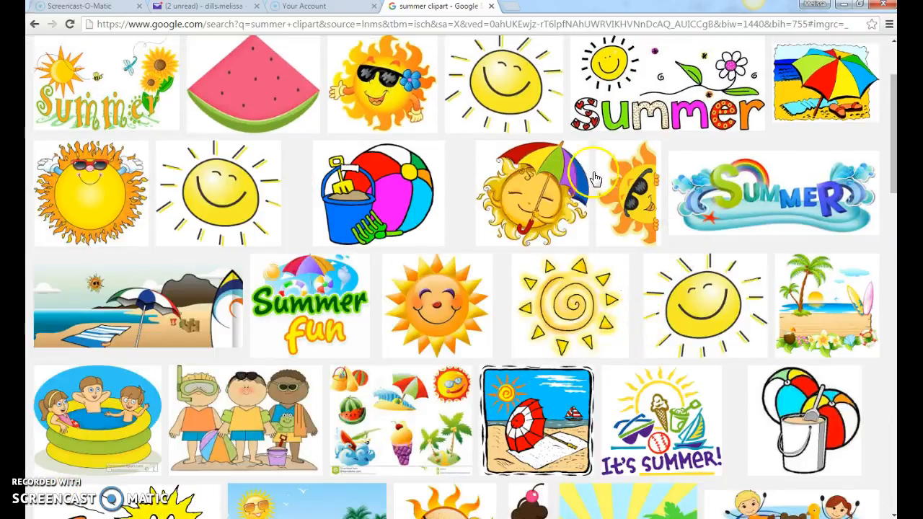
click(637, 193)
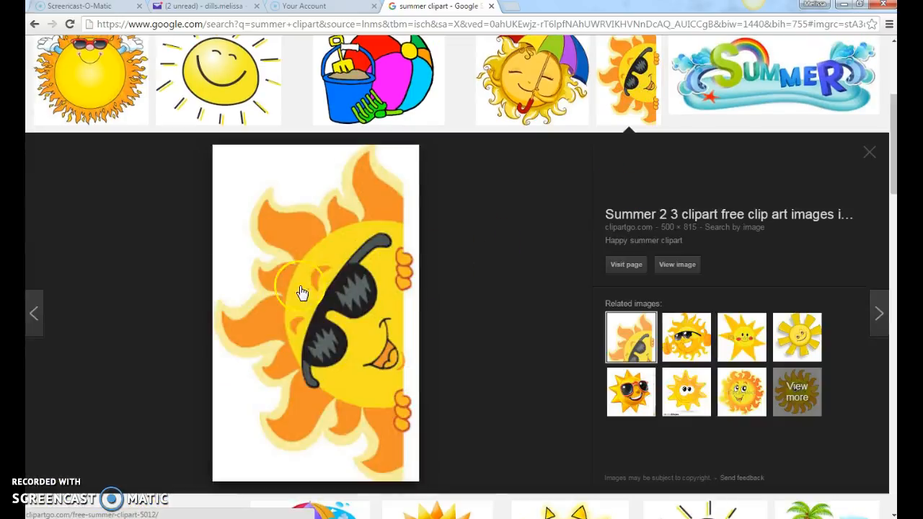
right_click(326, 270)
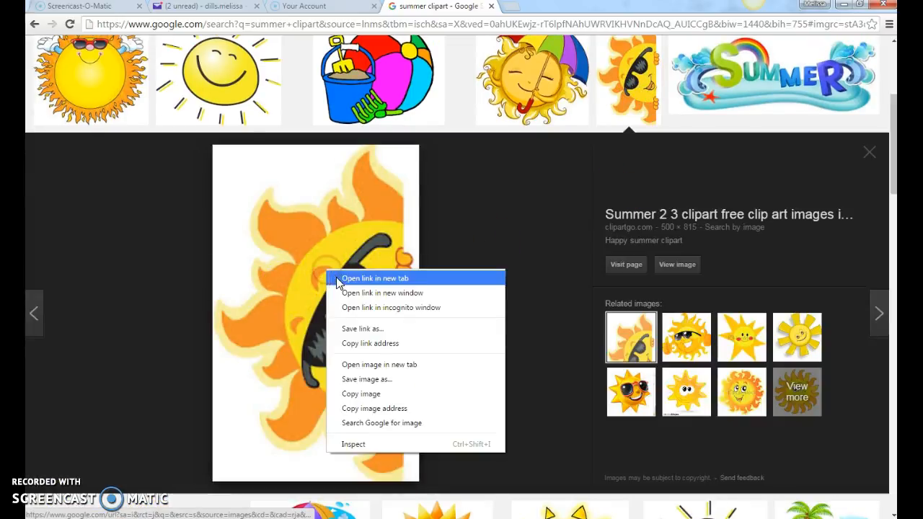
click(381, 395)
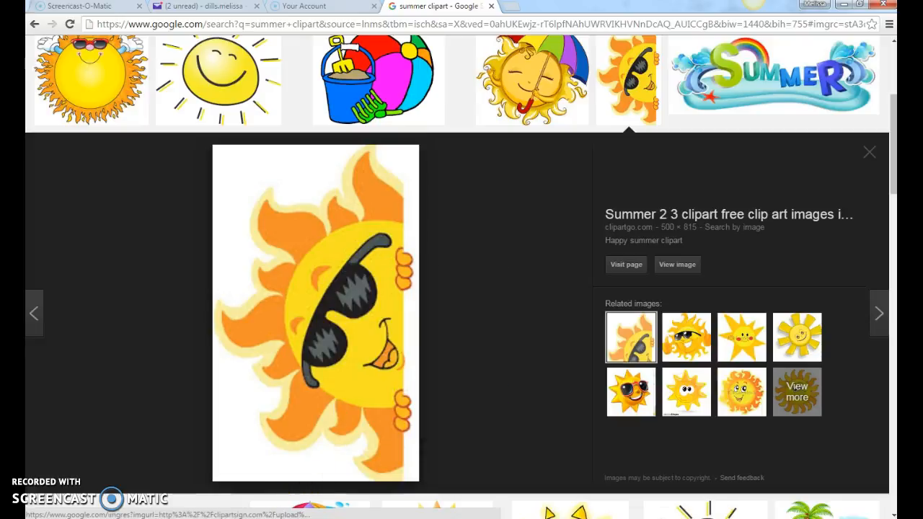
- Switch to Document1 in Word and try to paste the sideways sun picture onto the gold page
mouse_move(423, 507)
click(345, 465)
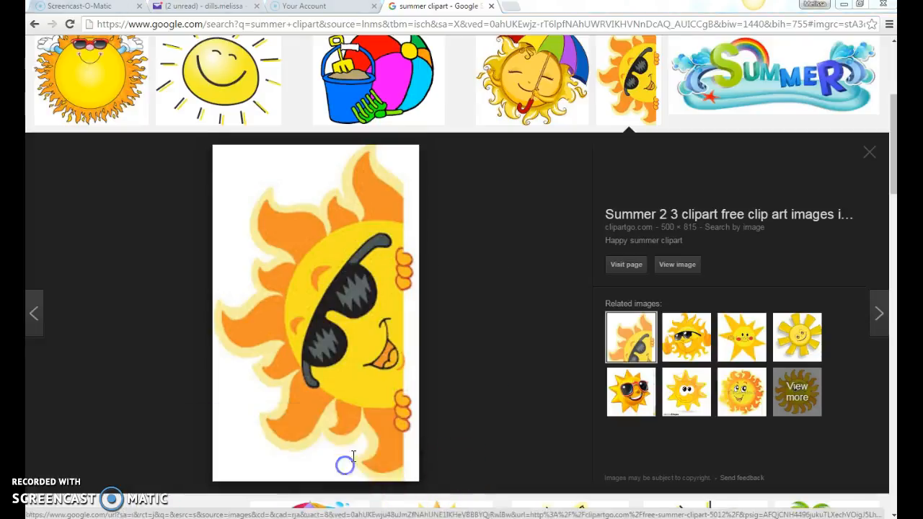
right_click(419, 240)
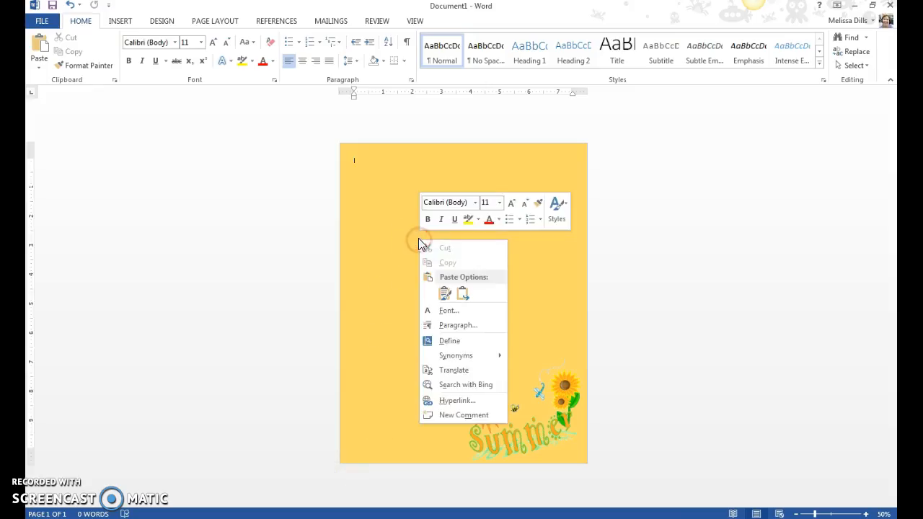
click(441, 292)
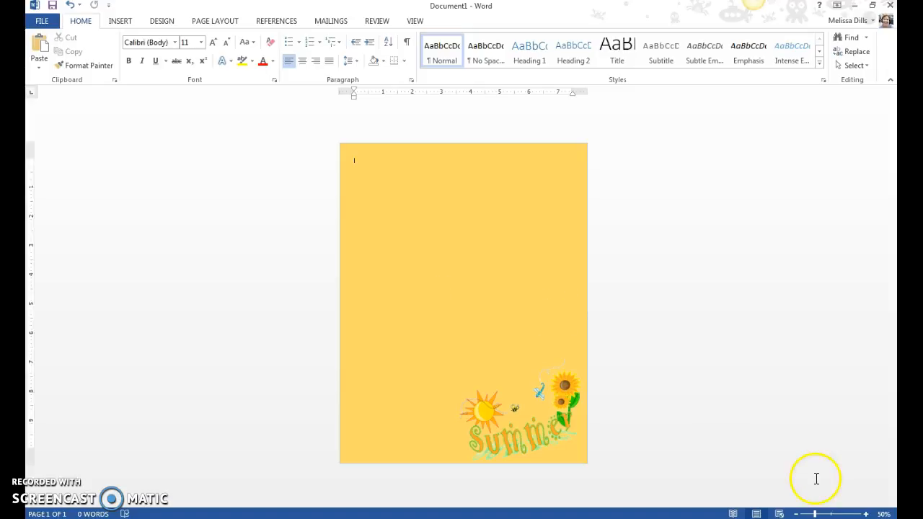
click(866, 513)
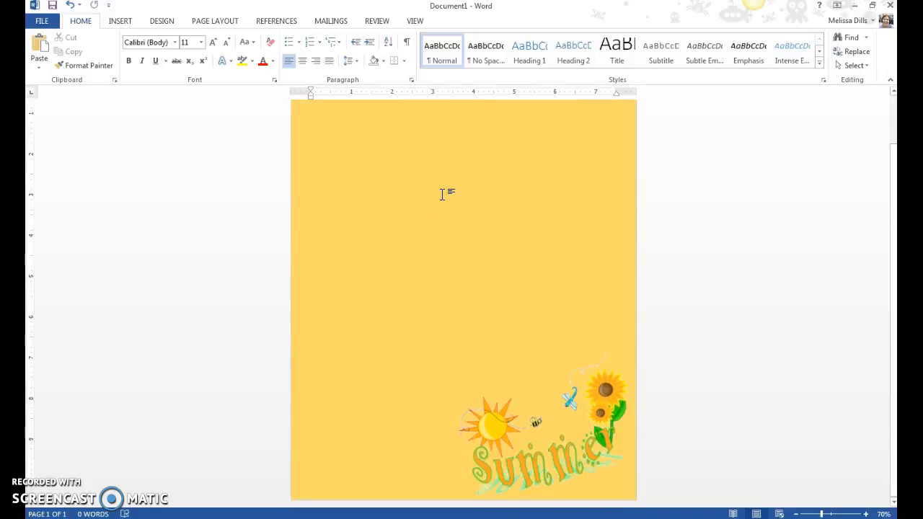
scroll(442, 193, up, 1)
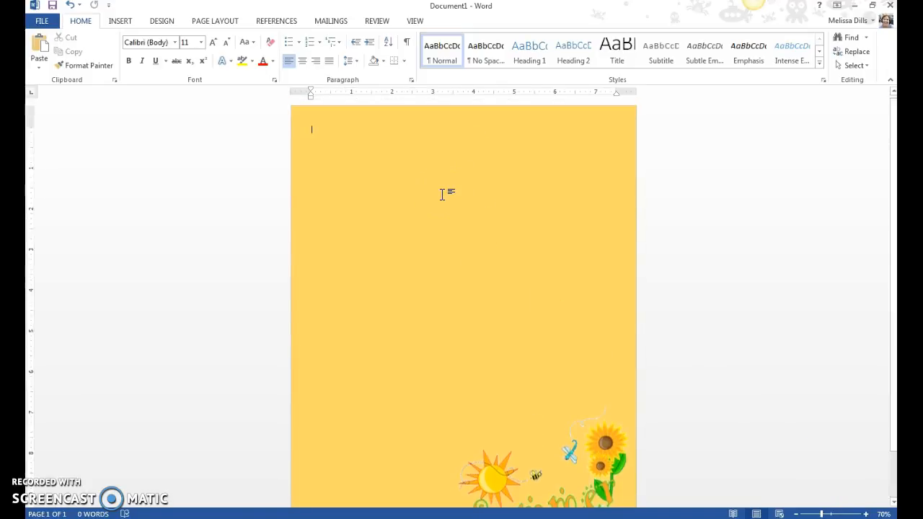
right_click(357, 176)
key(Escape)
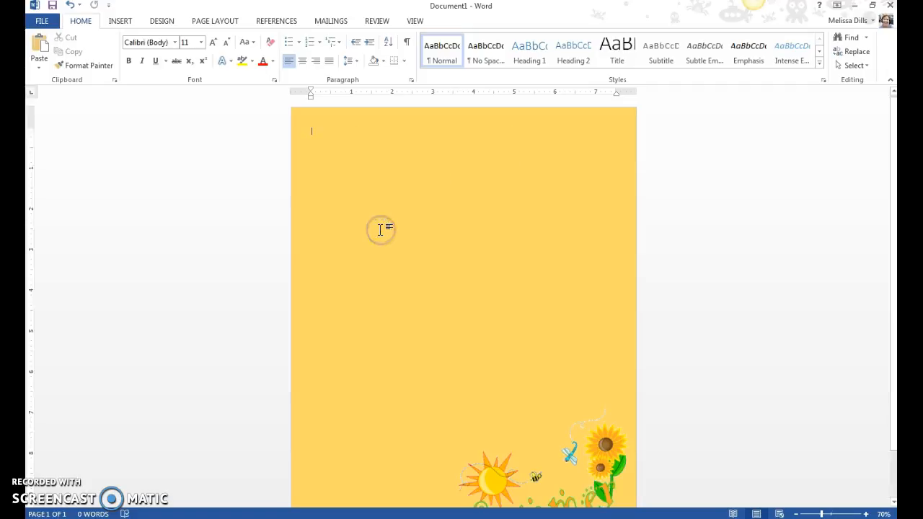
- Return to the browser and copy the sideways sun image once more from its enlarged preview
key(alt+Tab)
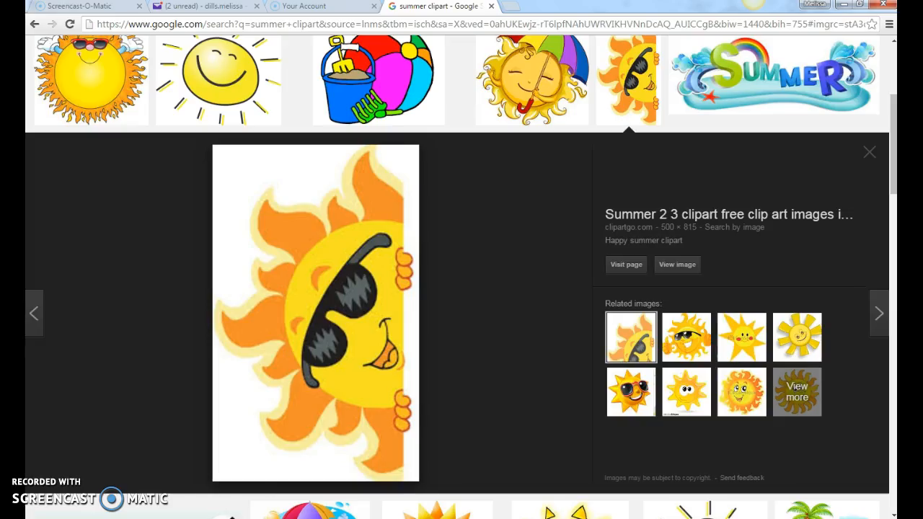
click(367, 225)
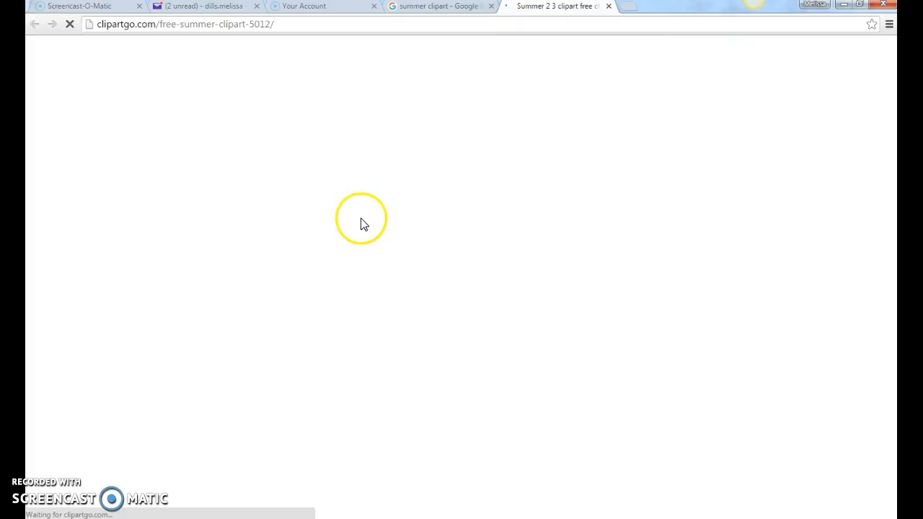
click(608, 8)
right_click(321, 267)
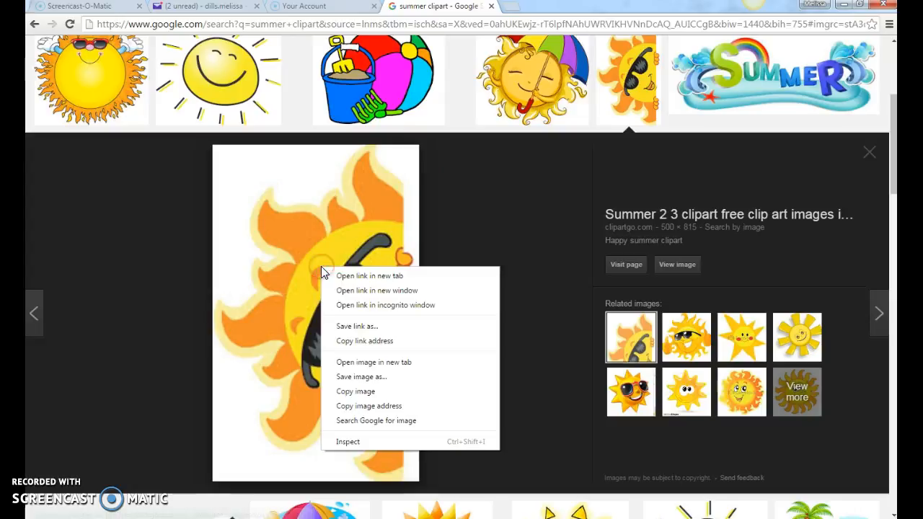
click(375, 391)
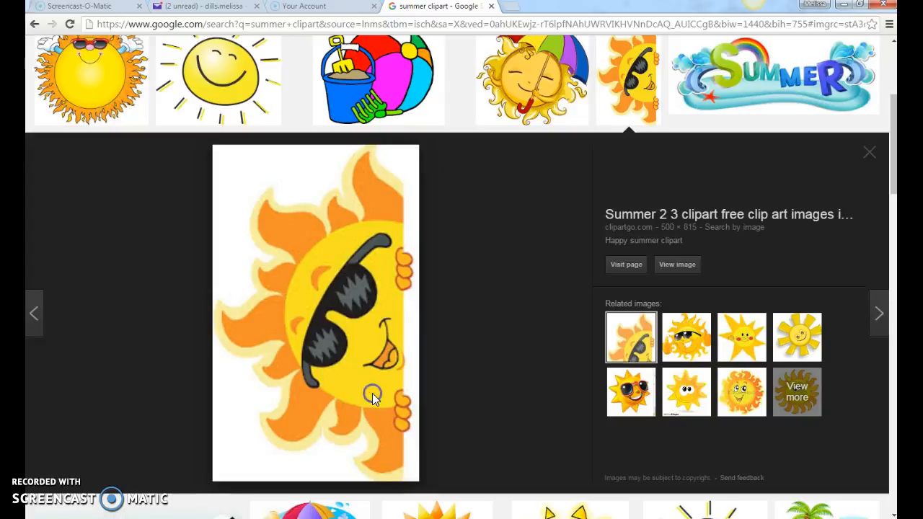
- Switch back to Document1 in Word and try again to paste the recopied sideways sun picture
mouse_move(268, 514)
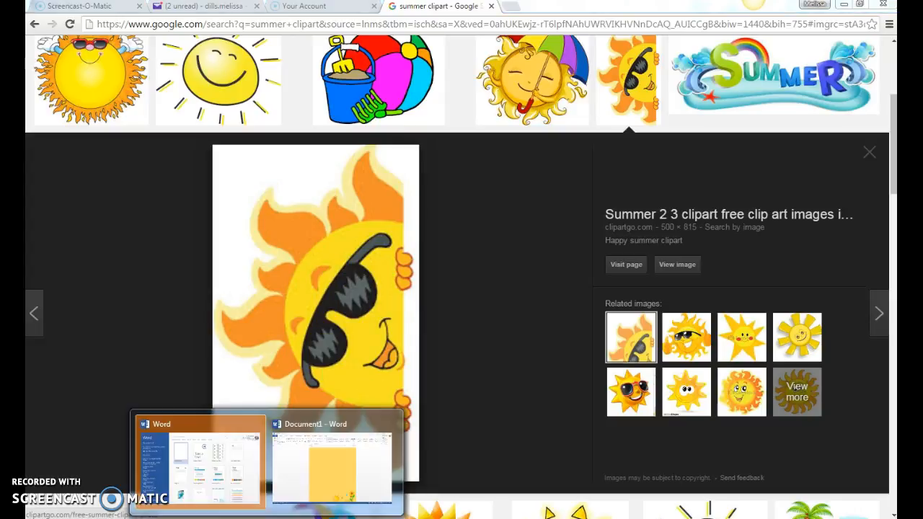
click(319, 465)
right_click(440, 239)
click(465, 295)
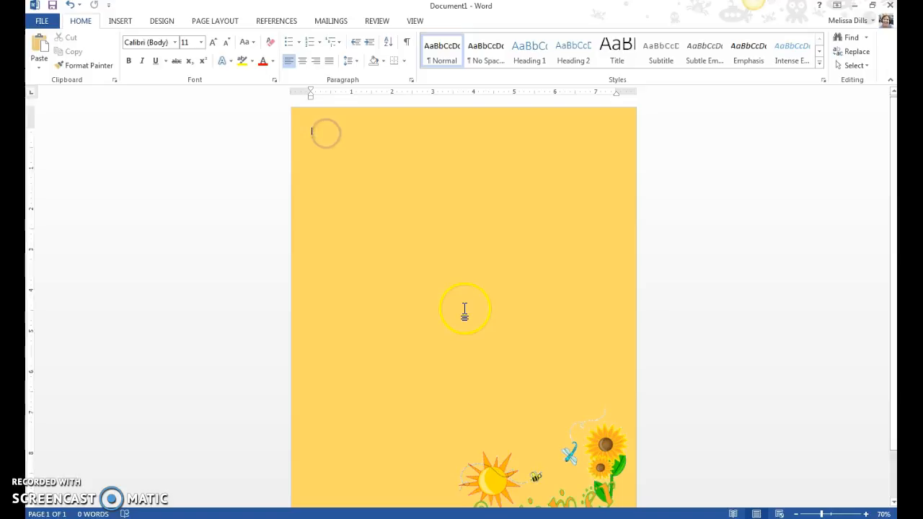
scroll(464, 311, down, 2)
scroll(504, 382, up, 2)
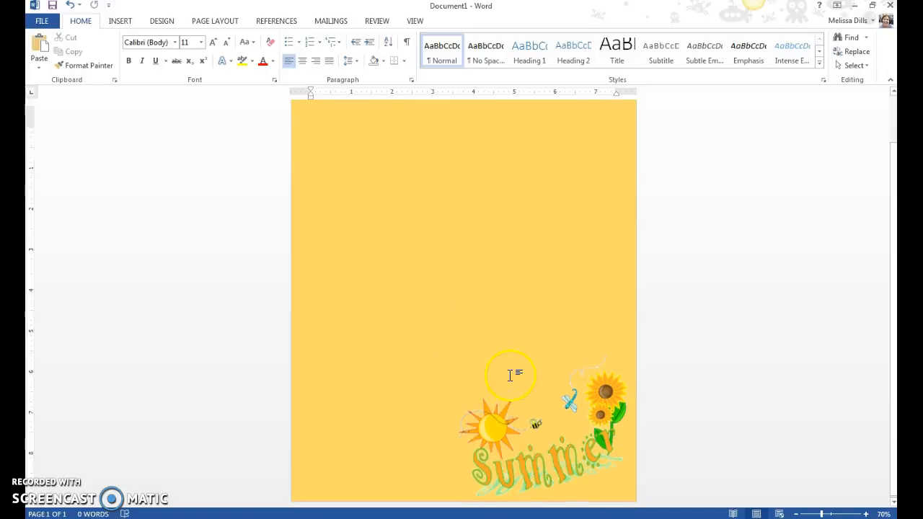
- Switch to the browser, close the sideways sun preview and copy the image of the sun with red sunglasses and raised white-gloved hands
key(alt+Tab)
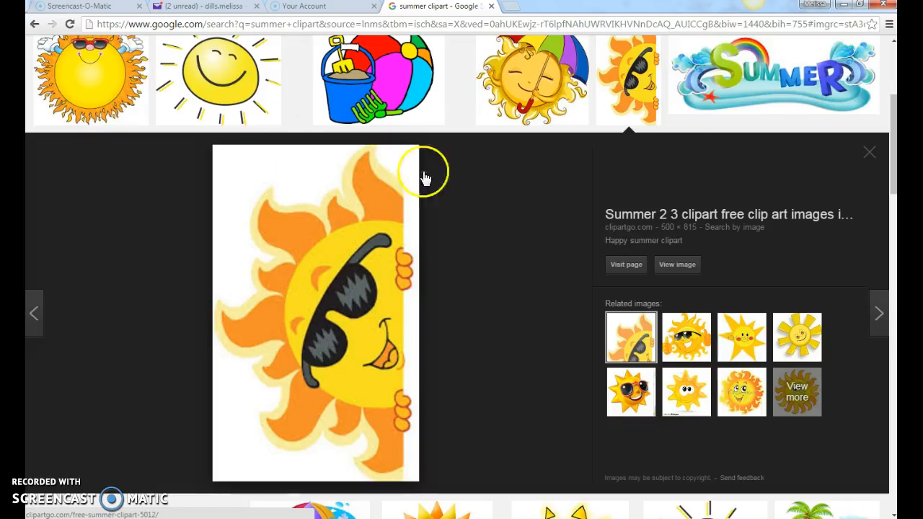
click(872, 155)
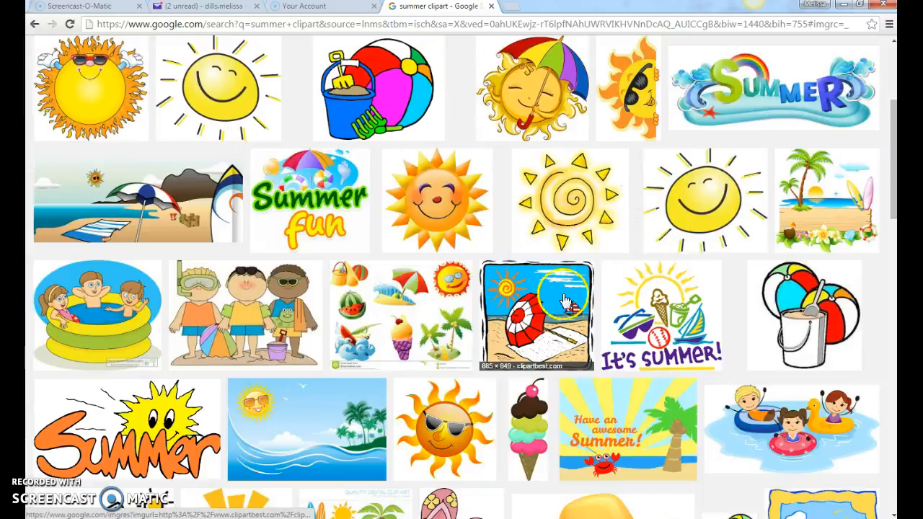
scroll(302, 259, up, 3)
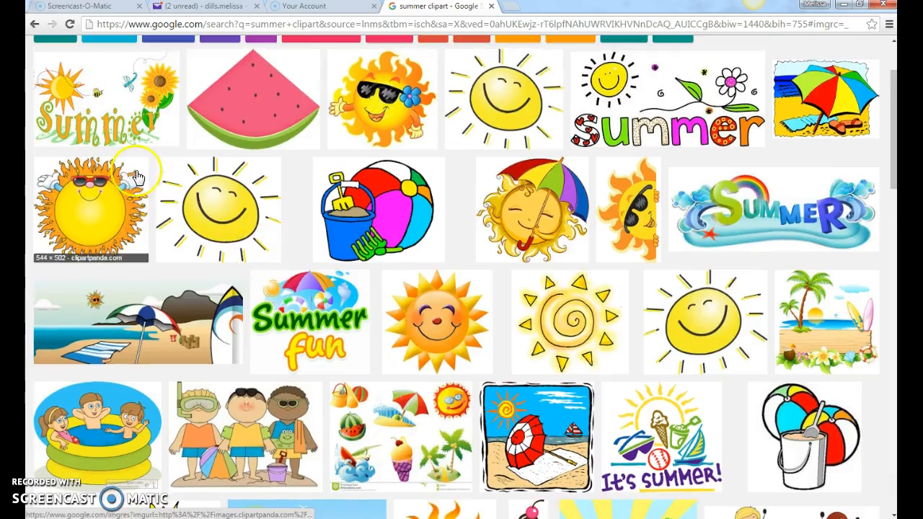
click(85, 211)
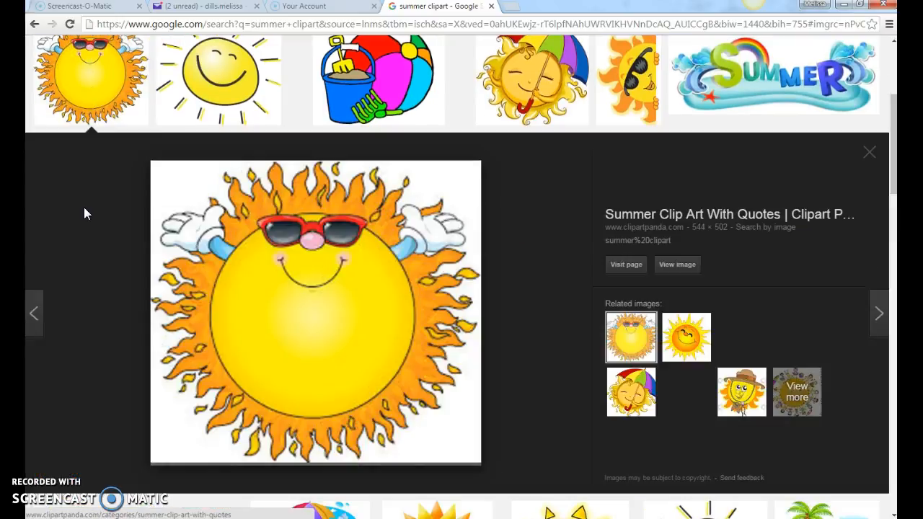
right_click(325, 306)
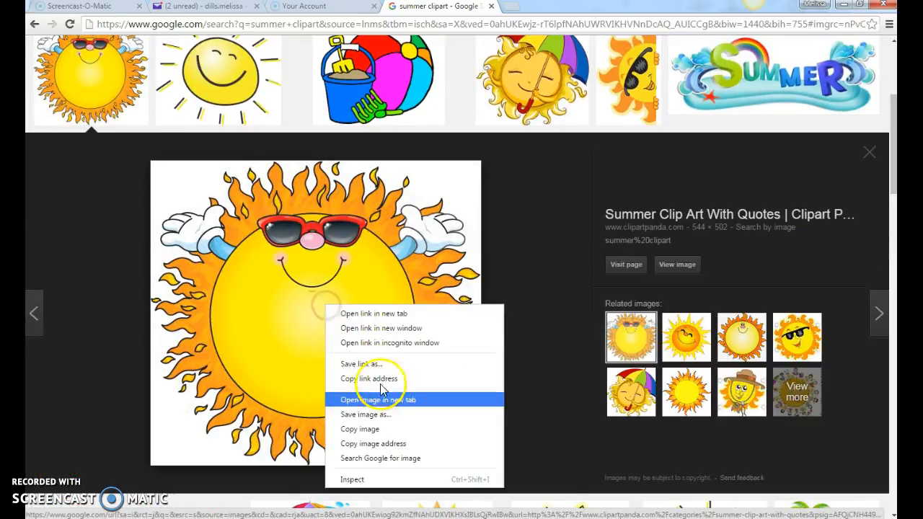
click(381, 431)
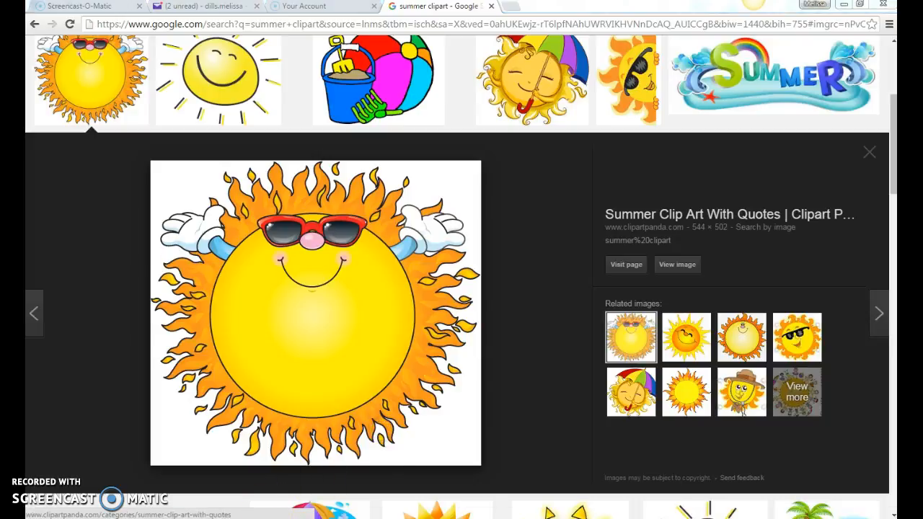
- Switch to Document1 in Word and paste the sun with red sunglasses onto the page
mouse_move(267, 510)
click(325, 470)
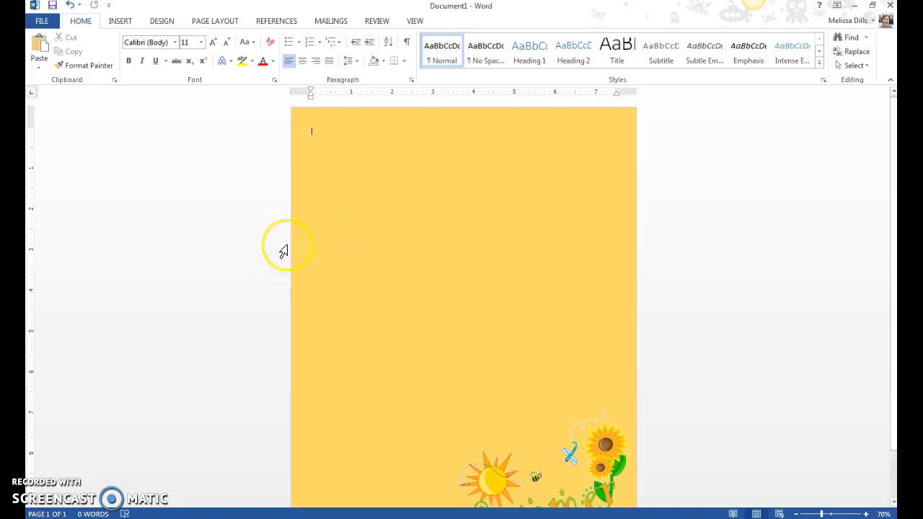
right_click(371, 193)
click(396, 243)
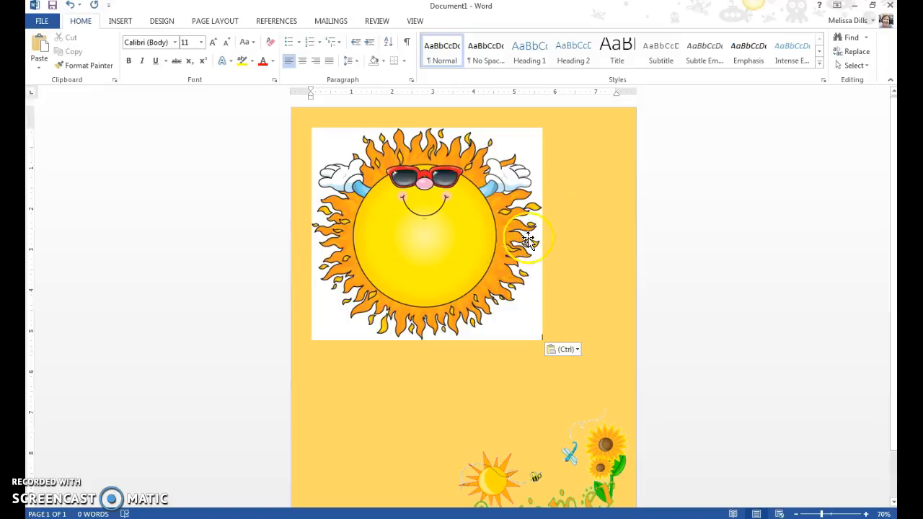
- Make the white background of the pasted sun picture transparent with Set Transparent Color
click(424, 169)
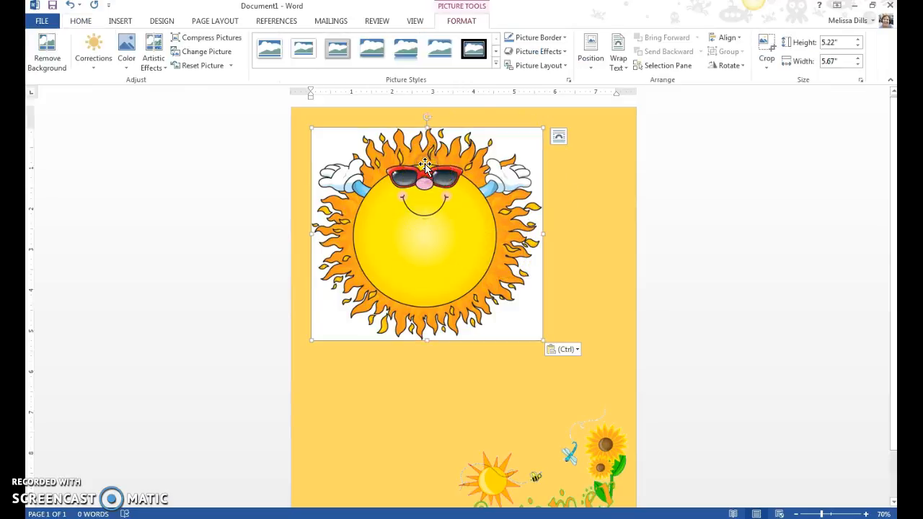
click(127, 65)
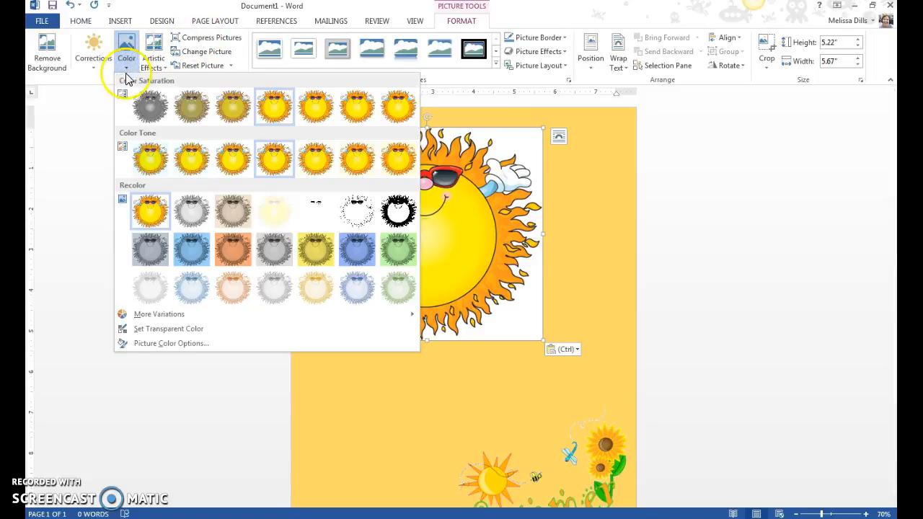
click(158, 330)
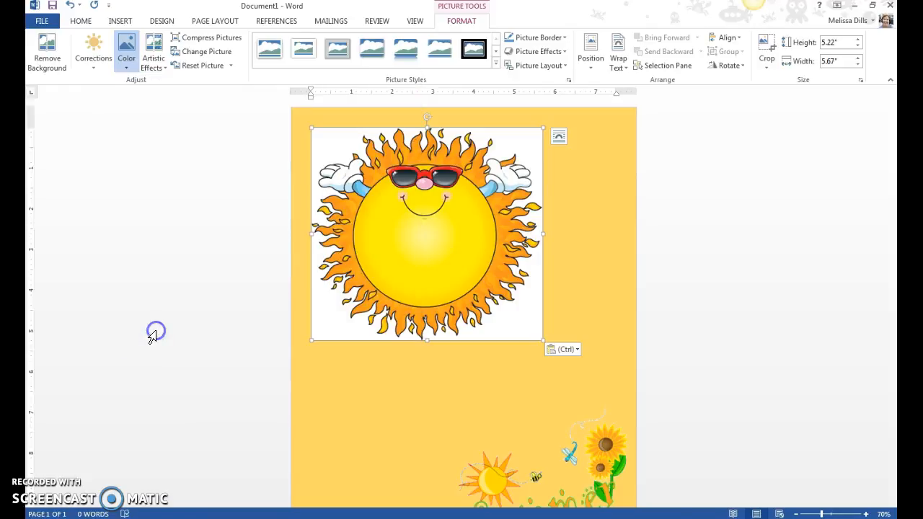
click(339, 143)
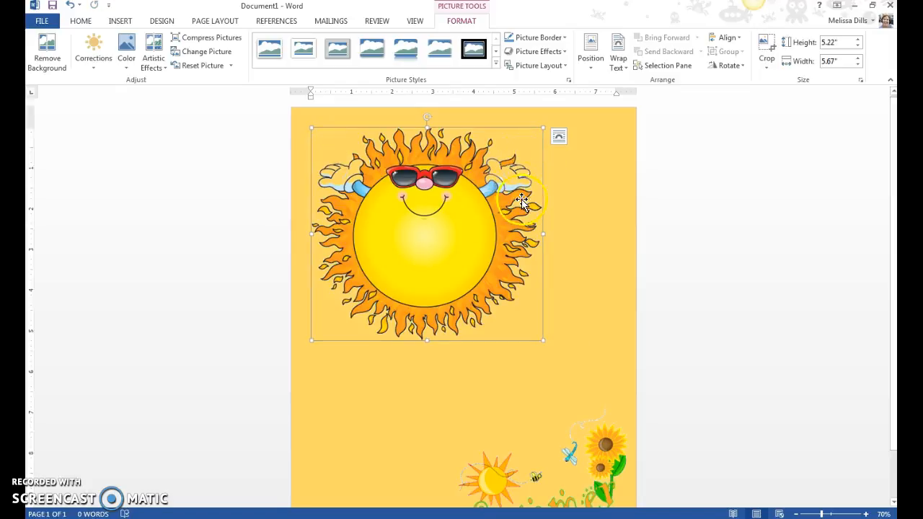
- Shrink the sun picture proportionally to about 3.73 inches wide and tilt it slightly counterclockwise
drag(530, 330, 464, 267)
drag(387, 117, 368, 122)
drag(369, 182, 376, 174)
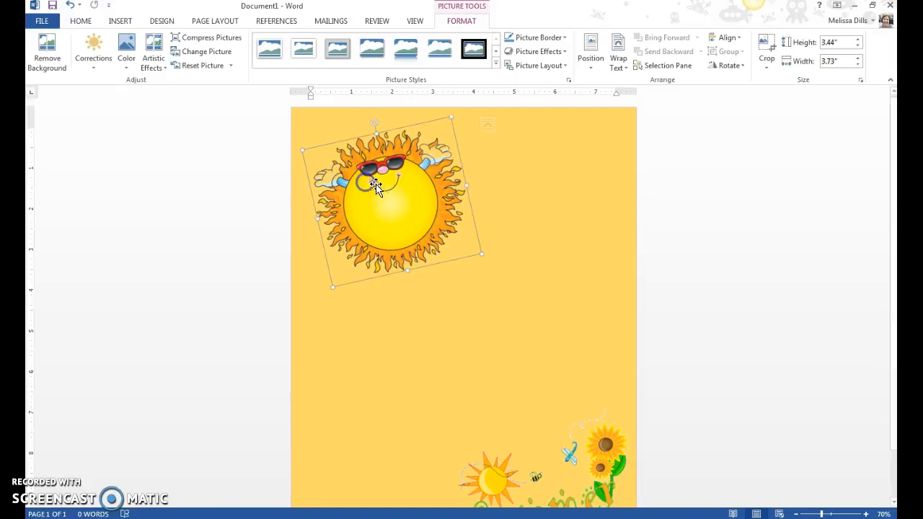
- Set the sun picture's text wrapping to In Front of Text
right_click(388, 189)
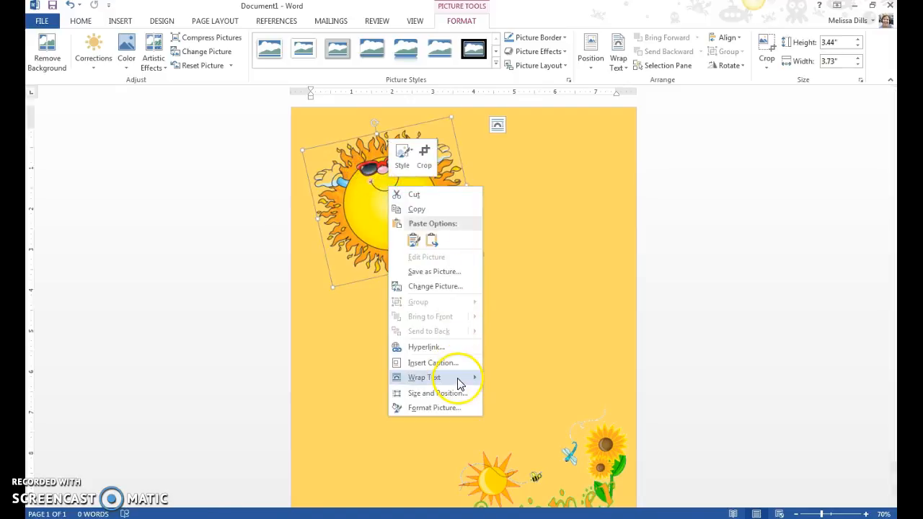
mouse_move(469, 378)
click(524, 434)
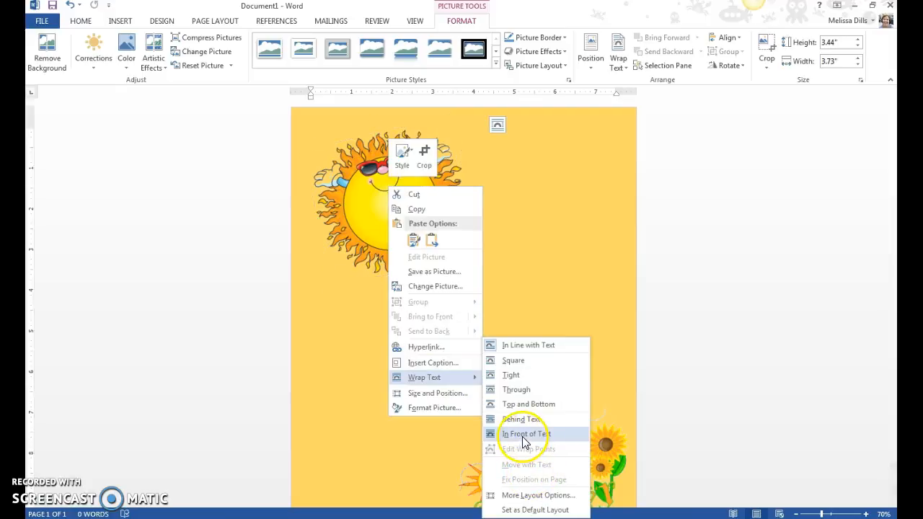
- Move the sun picture into the page's upper-left corner and deselect it
drag(404, 212, 371, 187)
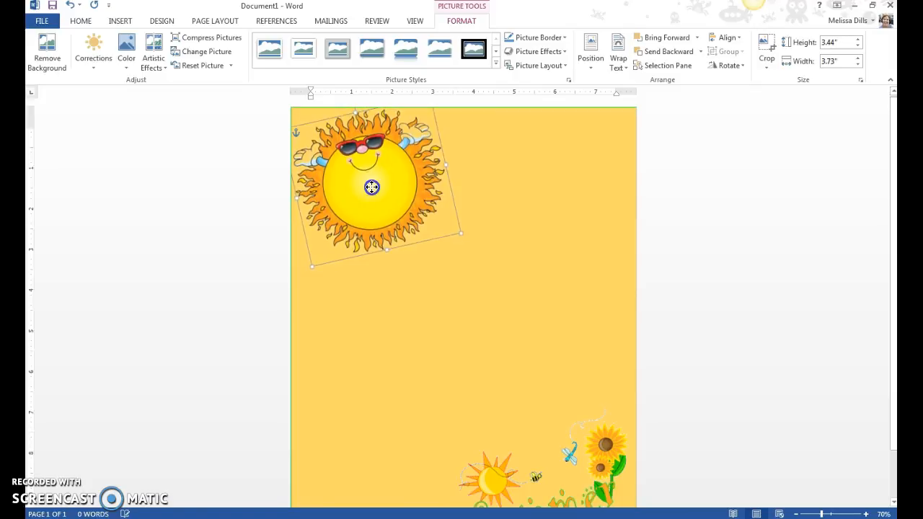
click(530, 224)
scroll(537, 227, down, 2)
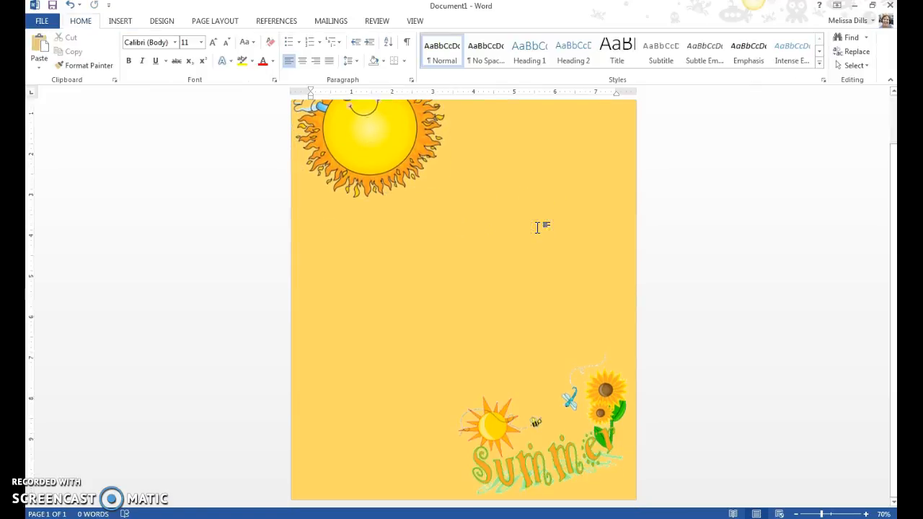
- Draw a rounded rectangle about 5.62" high and 3.16" wide in the empty upper-right area of the page
scroll(535, 228, up, 2)
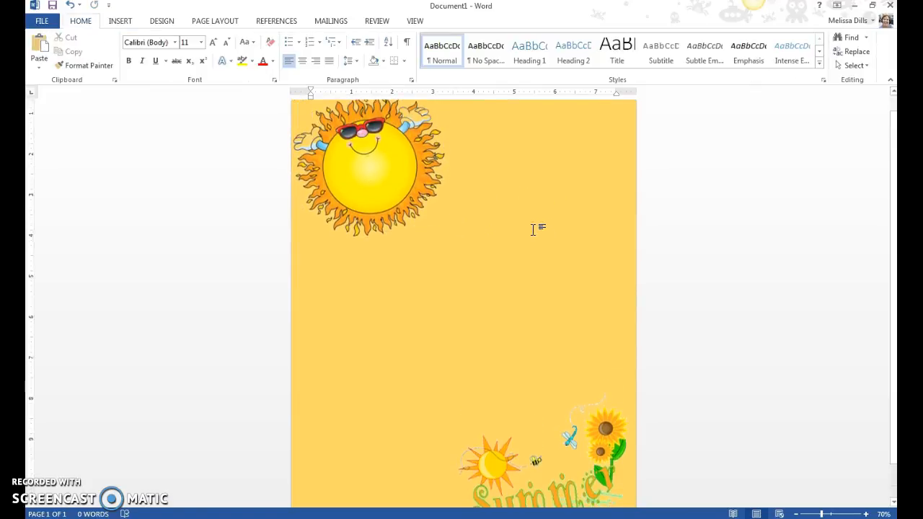
scroll(533, 226, down, 2)
scroll(531, 225, up, 1)
click(749, 409)
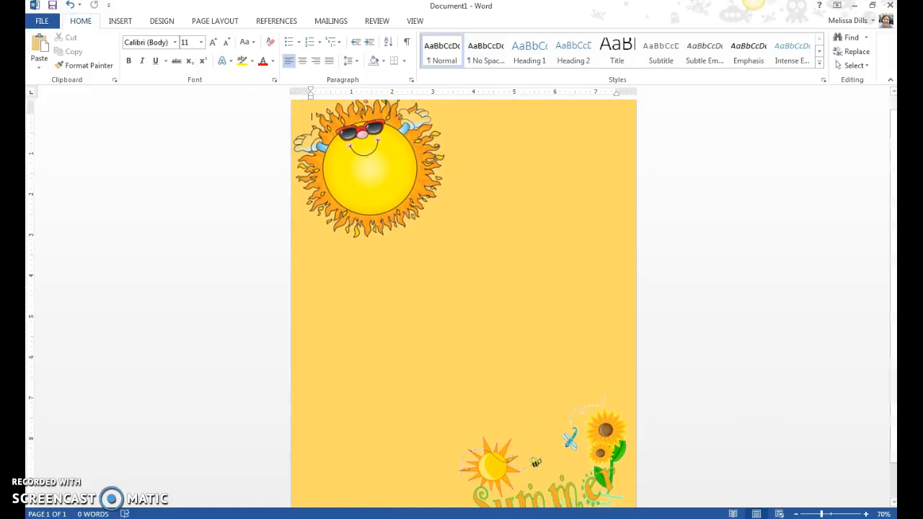
click(795, 514)
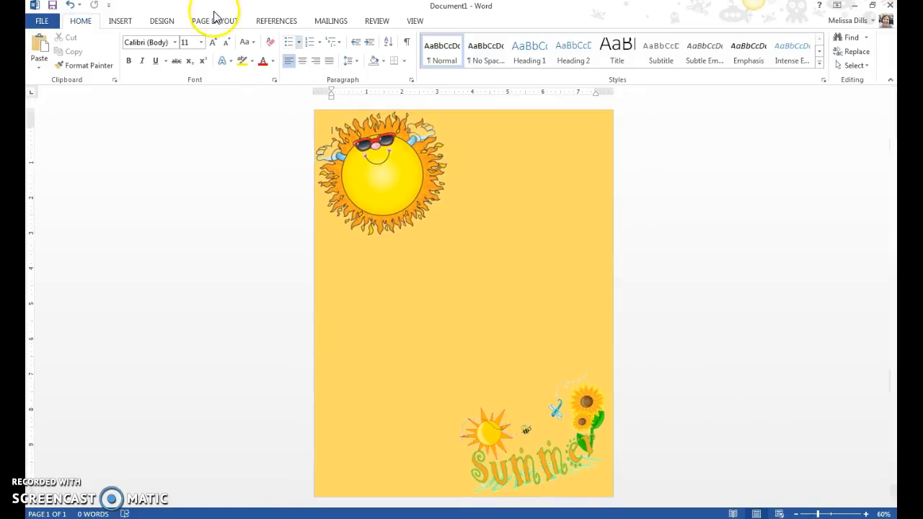
click(122, 25)
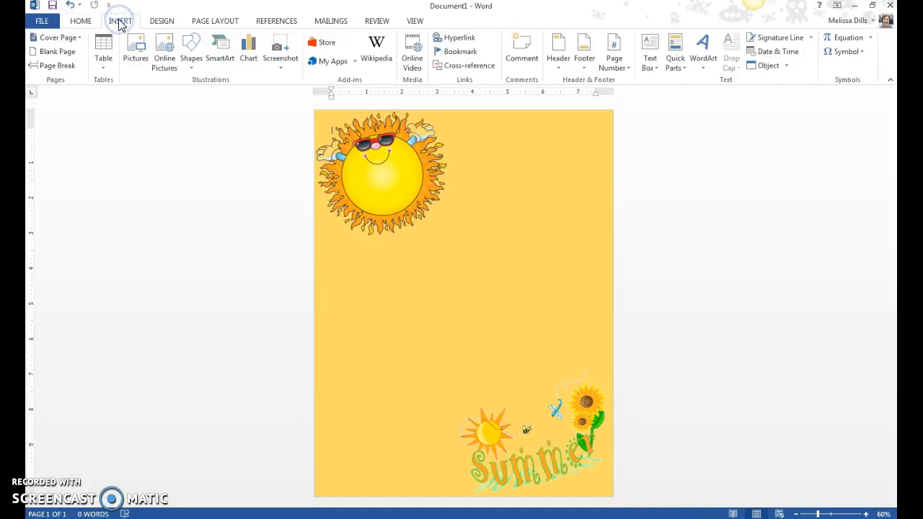
click(191, 58)
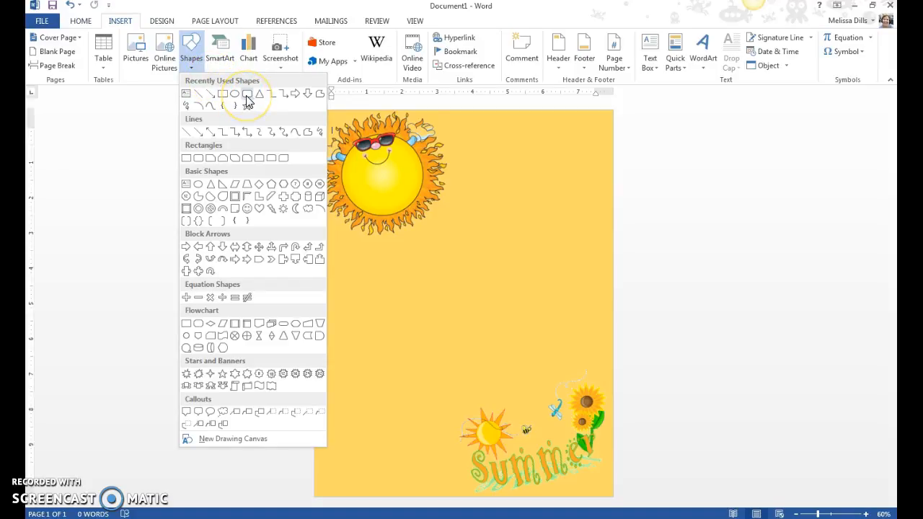
click(246, 96)
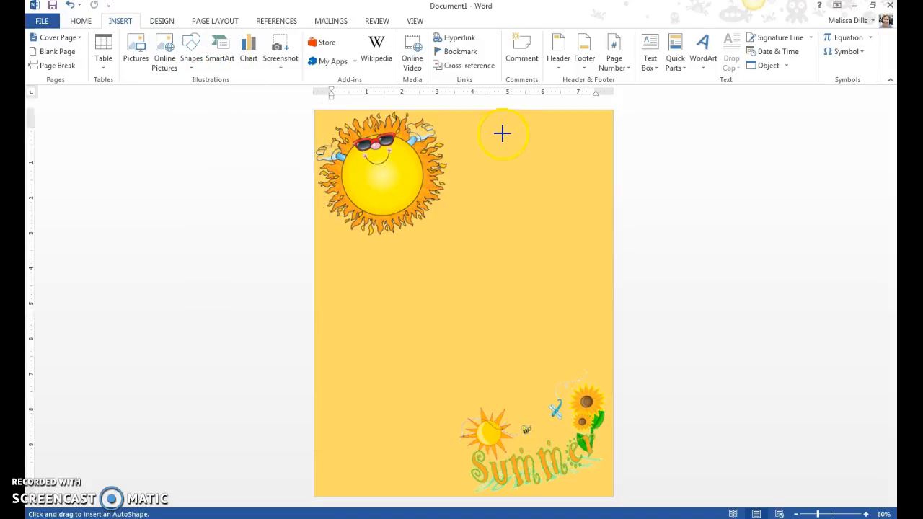
drag(497, 129, 604, 328)
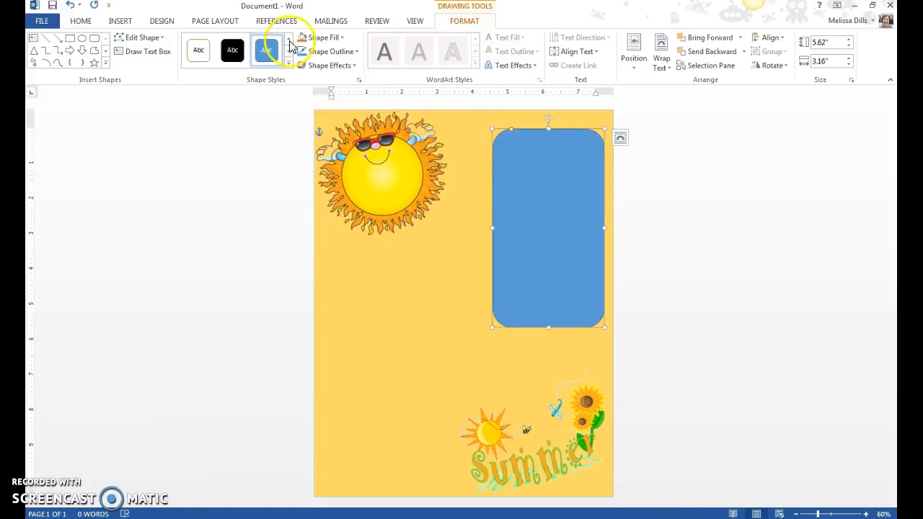
- Fill the rounded rectangle with the light green theme color
click(343, 38)
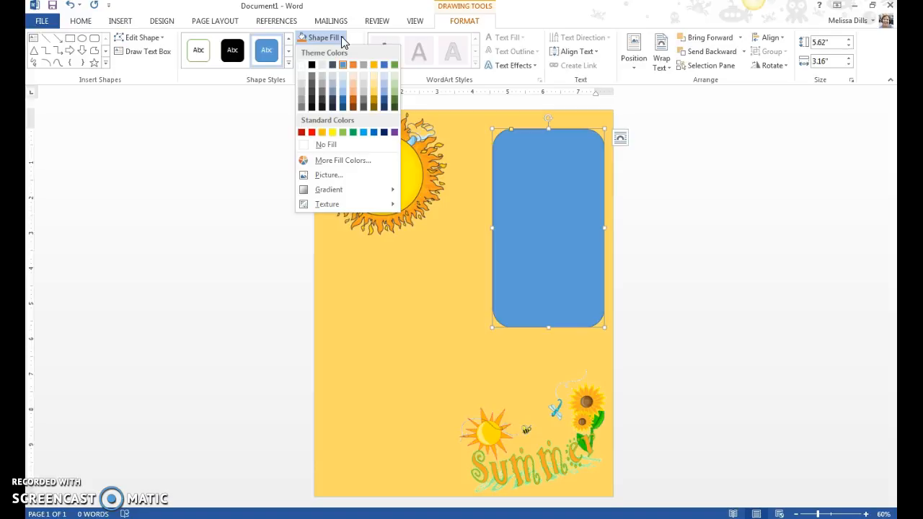
click(364, 131)
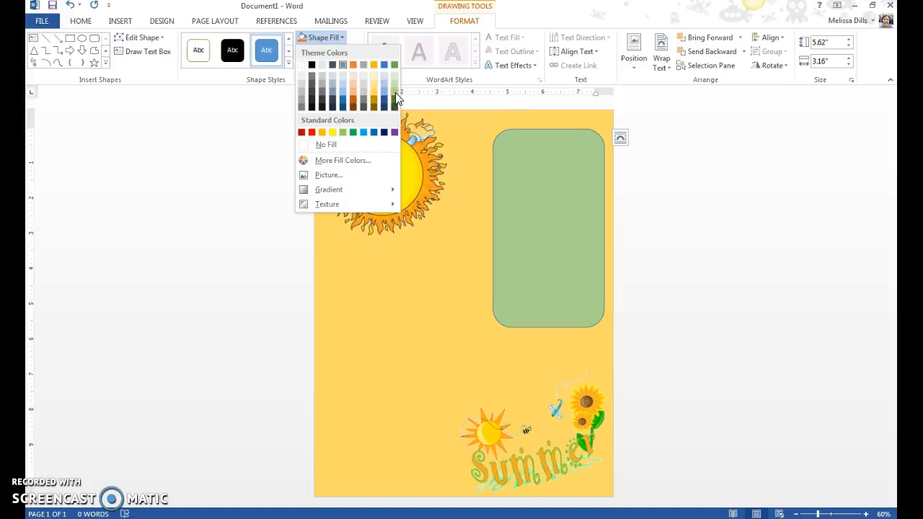
click(395, 93)
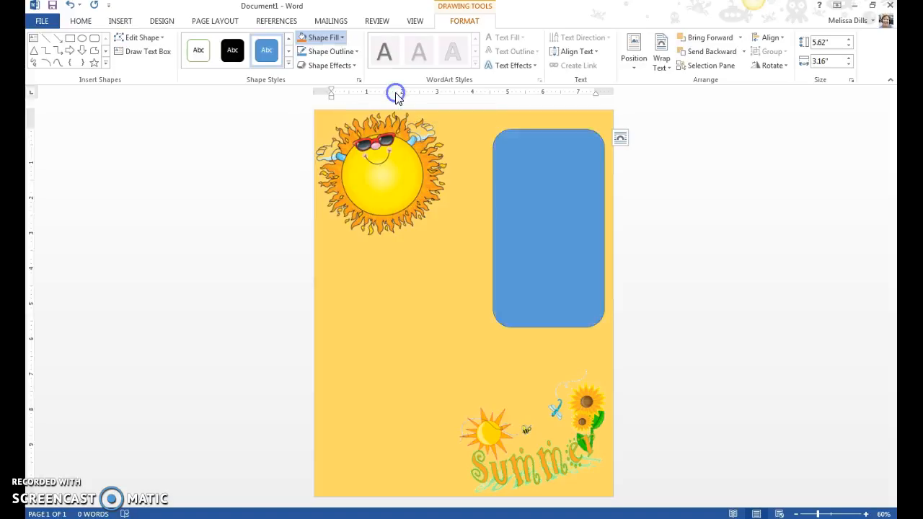
- Set the rounded rectangle's outline to a 6 pt weight and the dark green theme color
click(355, 52)
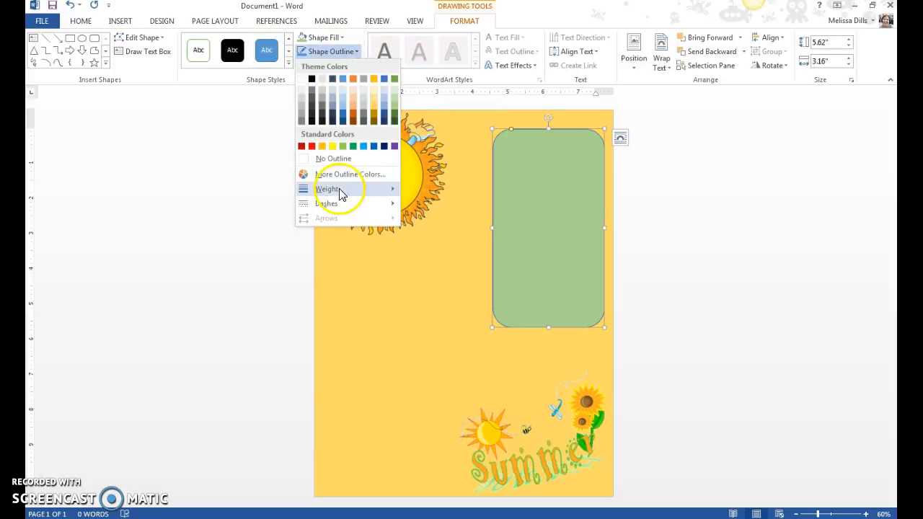
mouse_move(336, 190)
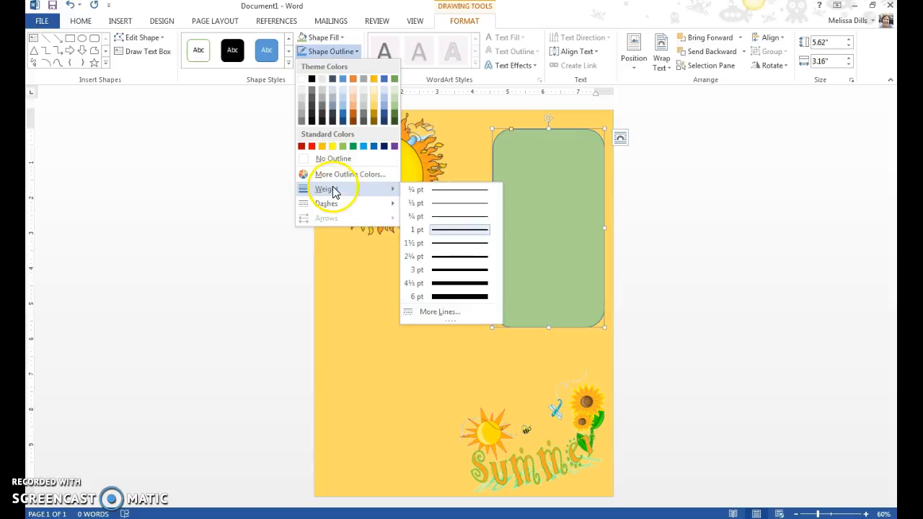
click(463, 297)
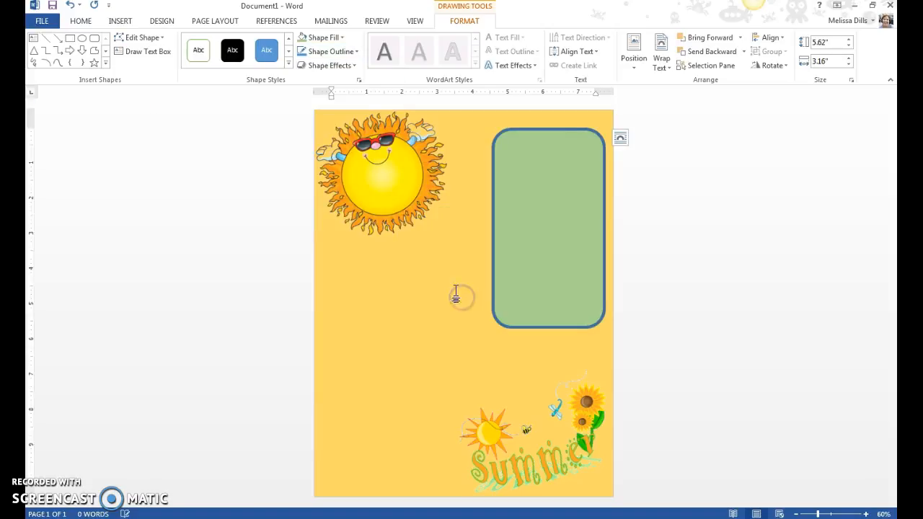
click(354, 53)
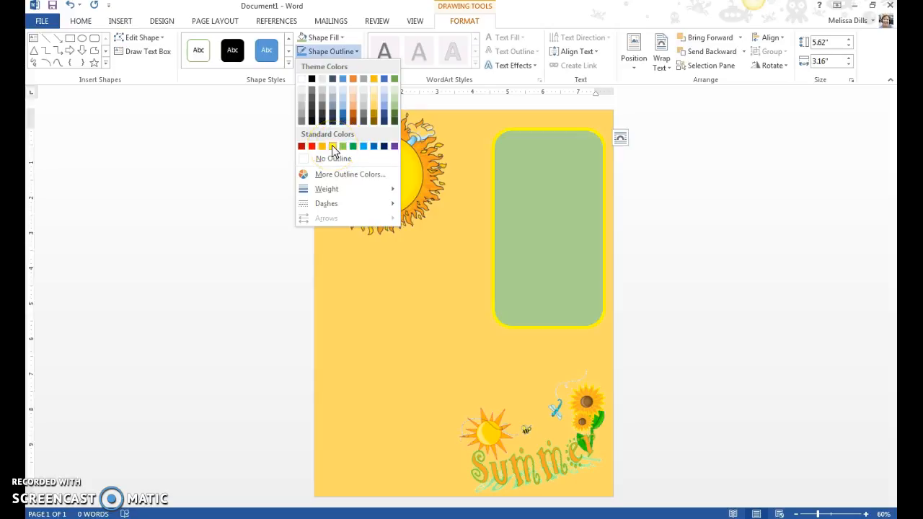
click(395, 119)
- Add the text "Upcoming Events:" inside the green rounded rectangle
click(527, 157)
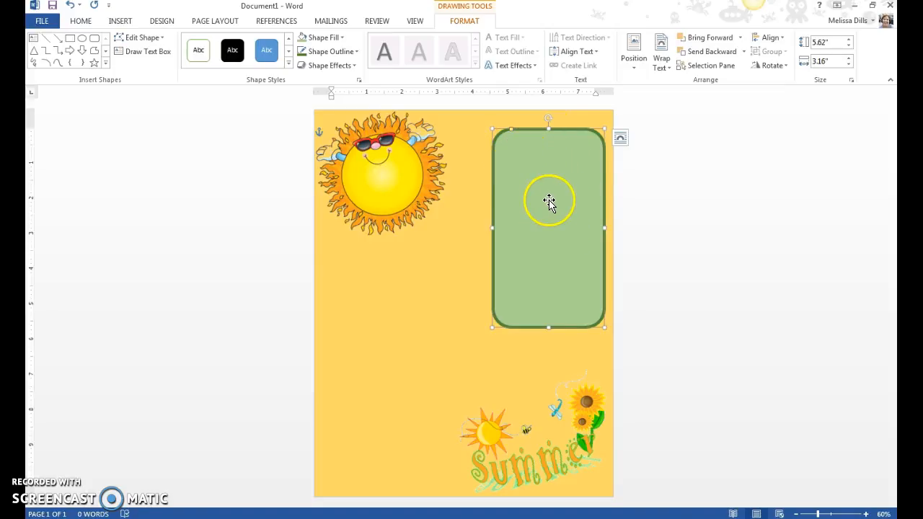
click(519, 157)
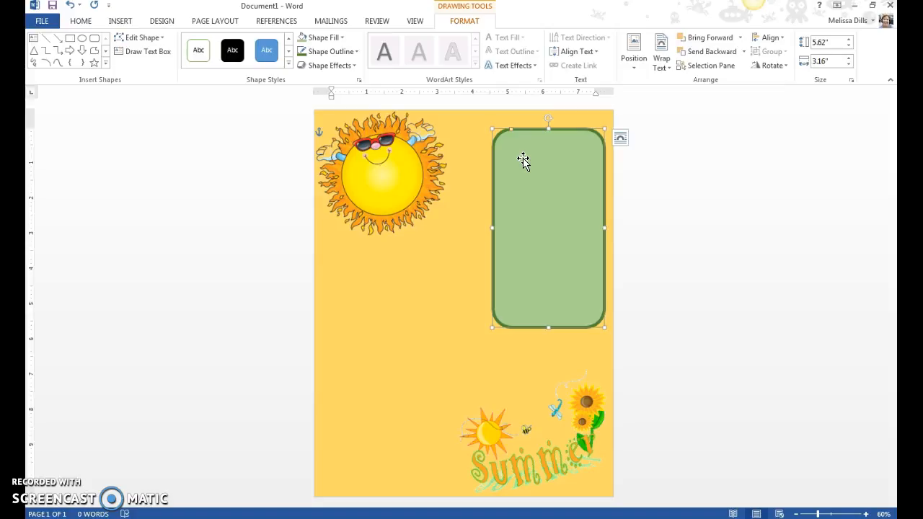
text(typ)
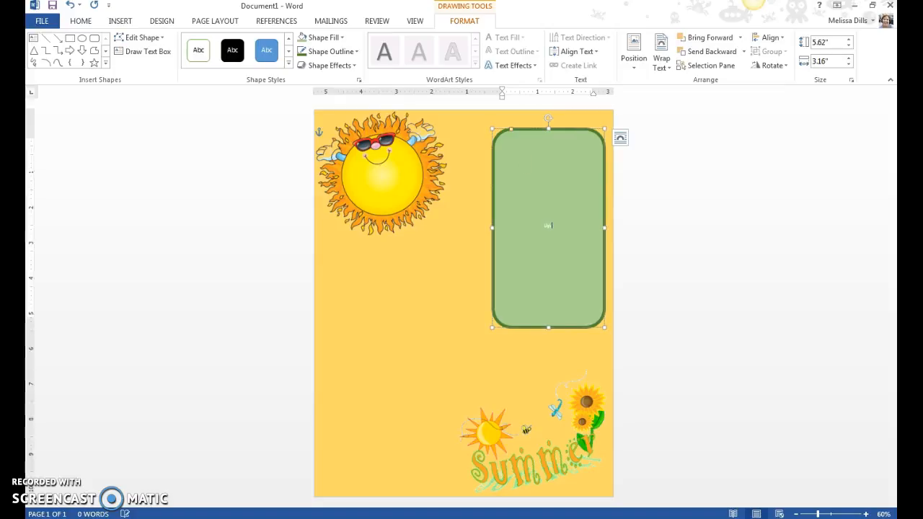
text(ing Events)
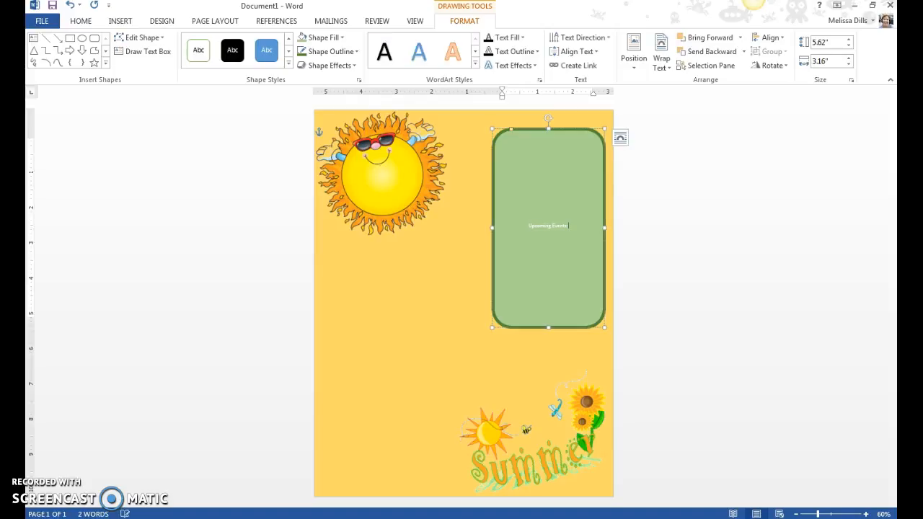
- Change the font of the "Upcoming Events:" text to KG Second Chances Solid
drag(563, 227, 526, 228)
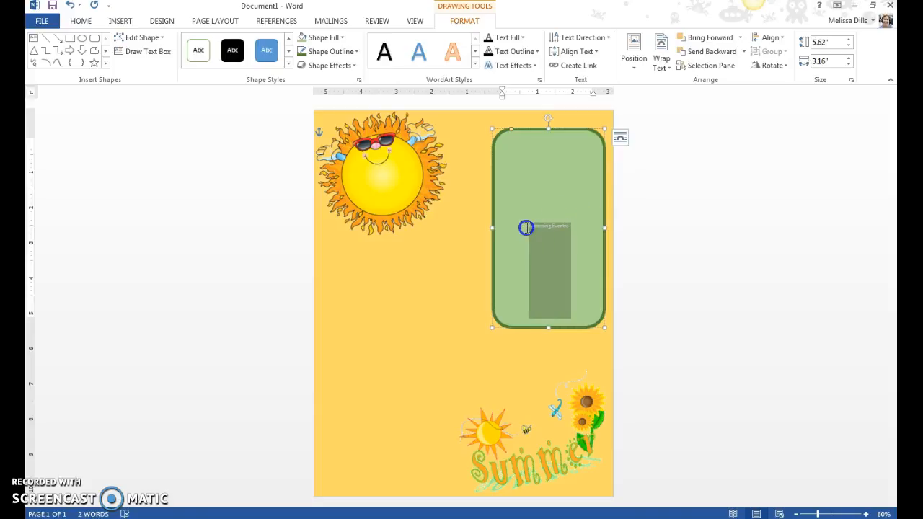
click(81, 22)
click(176, 43)
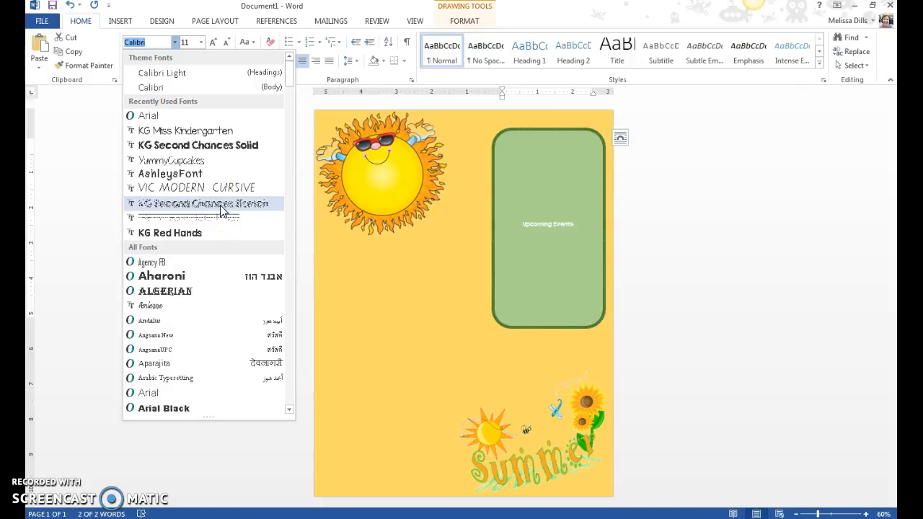
click(202, 174)
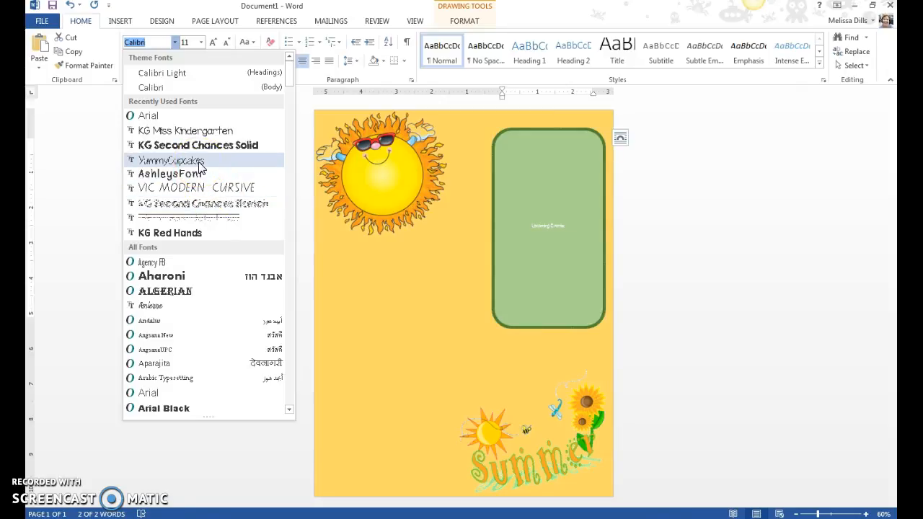
click(201, 147)
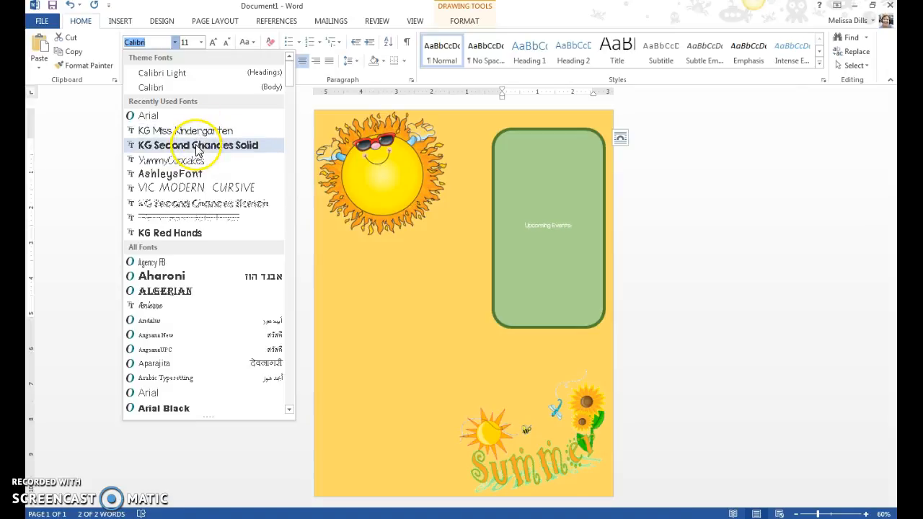
click(196, 146)
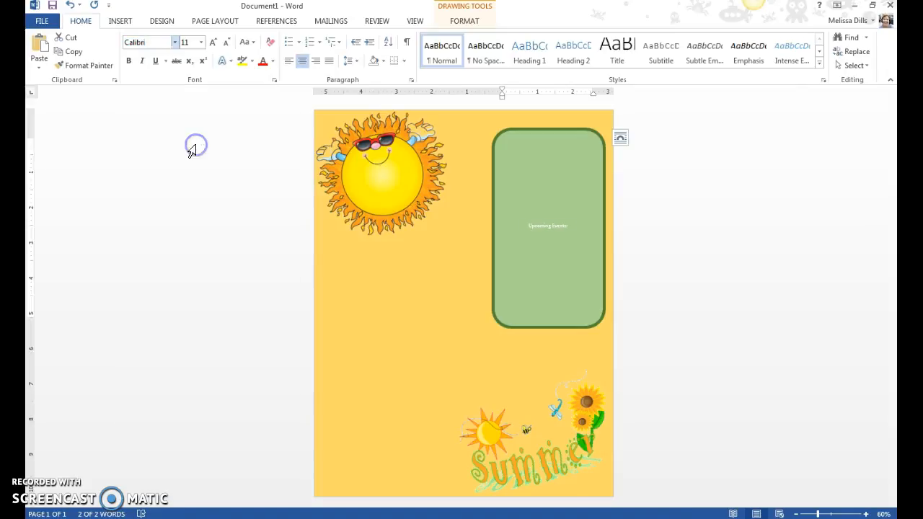
- Set the "Upcoming Events:" text to font size 24 and deselect it
click(200, 42)
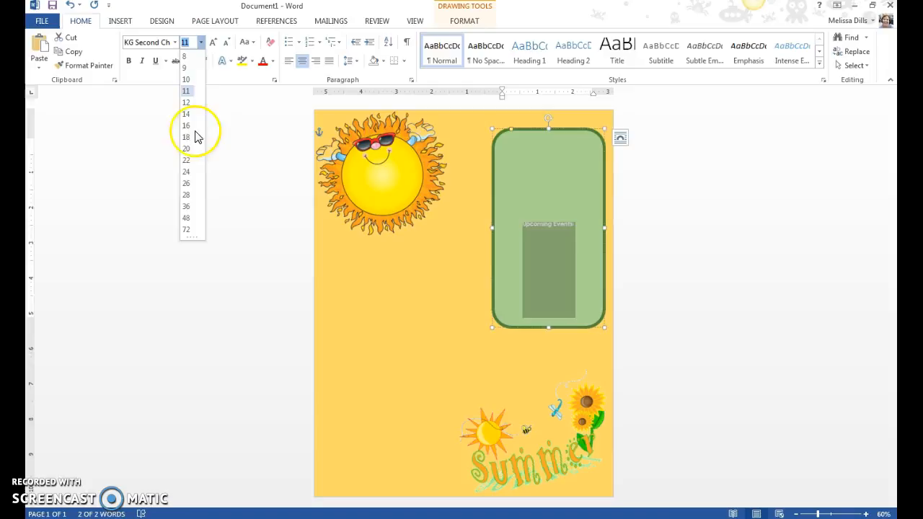
click(187, 173)
mouse_move(536, 189)
mouse_down()
mouse_move(546, 235)
mouse_move(538, 185)
mouse_up()
double_click(538, 259)
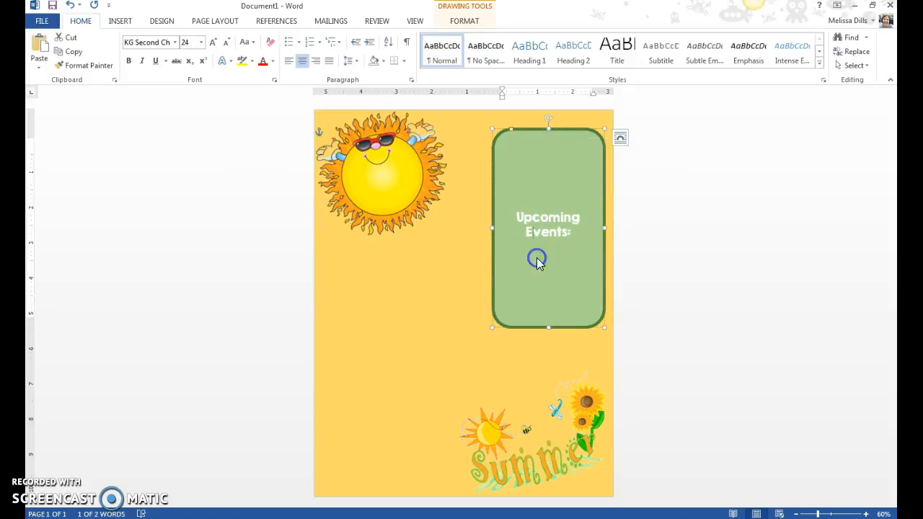
- Set the vertical alignment of the text in the green rounded rectangle to Top through Format Shape, then deselect the shape
double_click(522, 130)
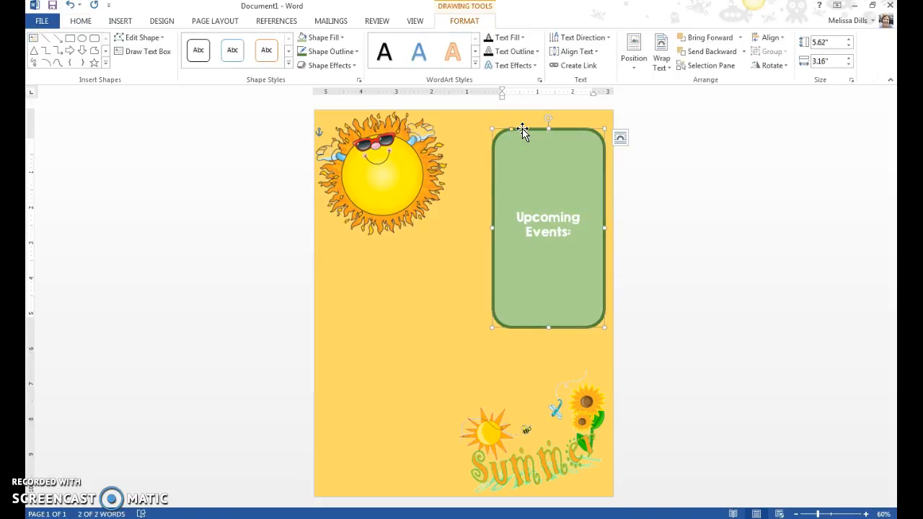
right_click(539, 171)
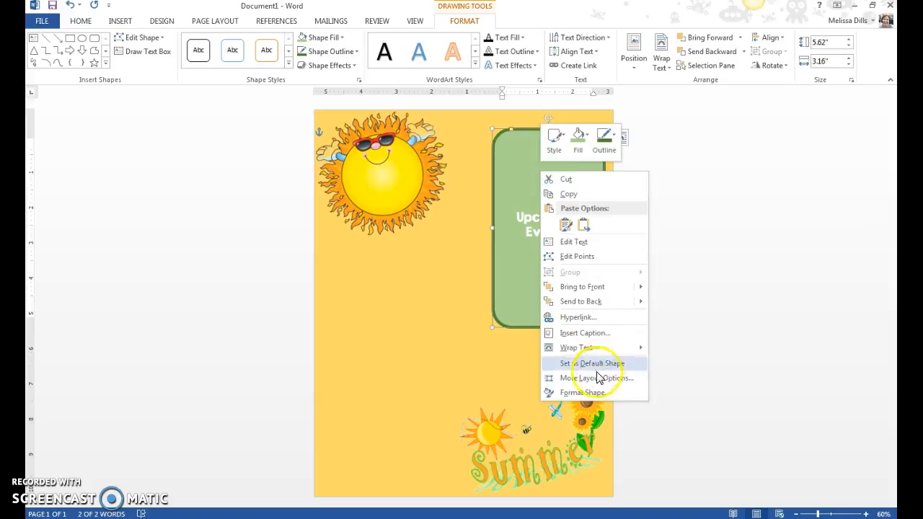
click(586, 395)
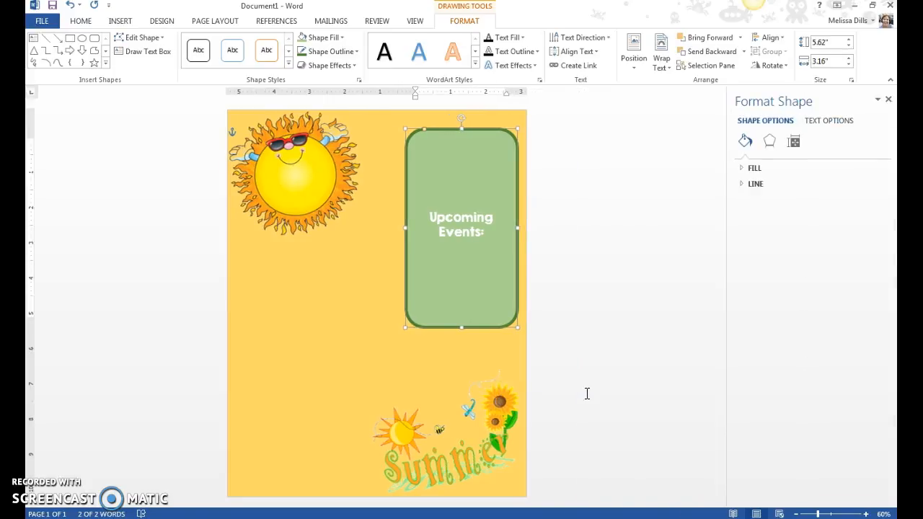
click(820, 121)
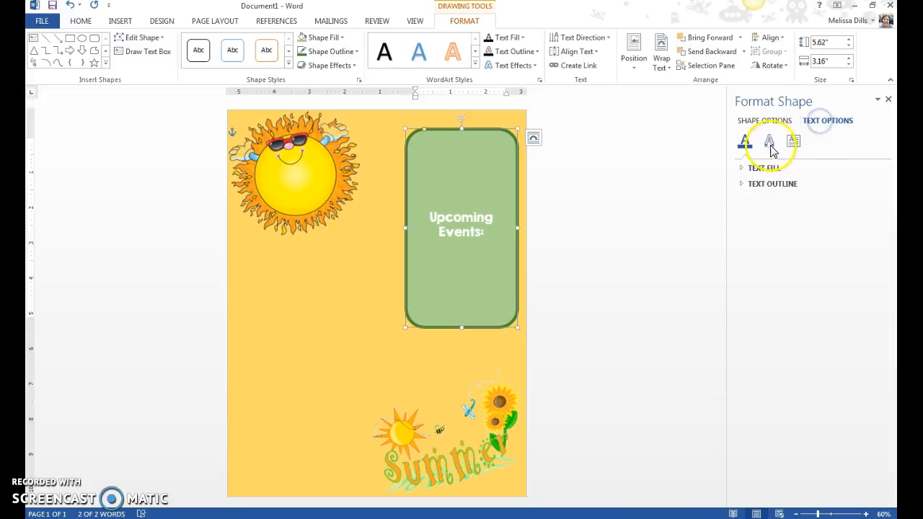
click(793, 145)
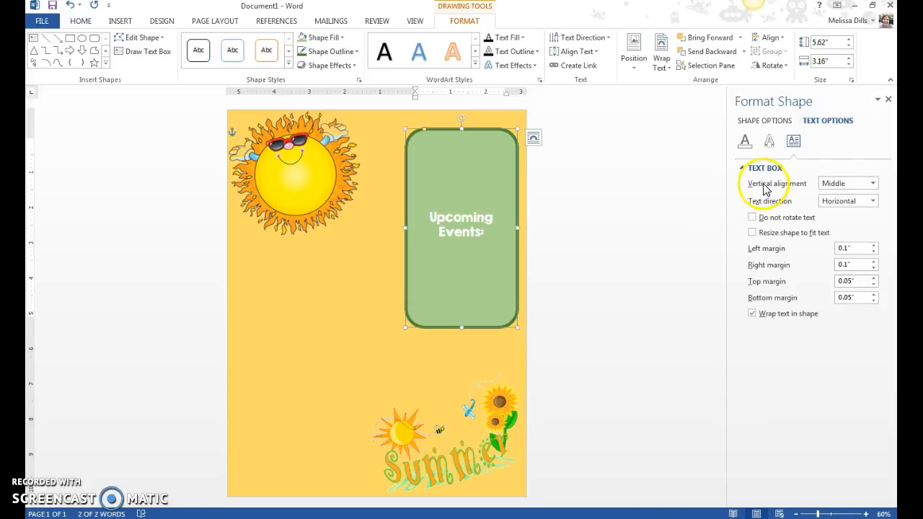
click(872, 184)
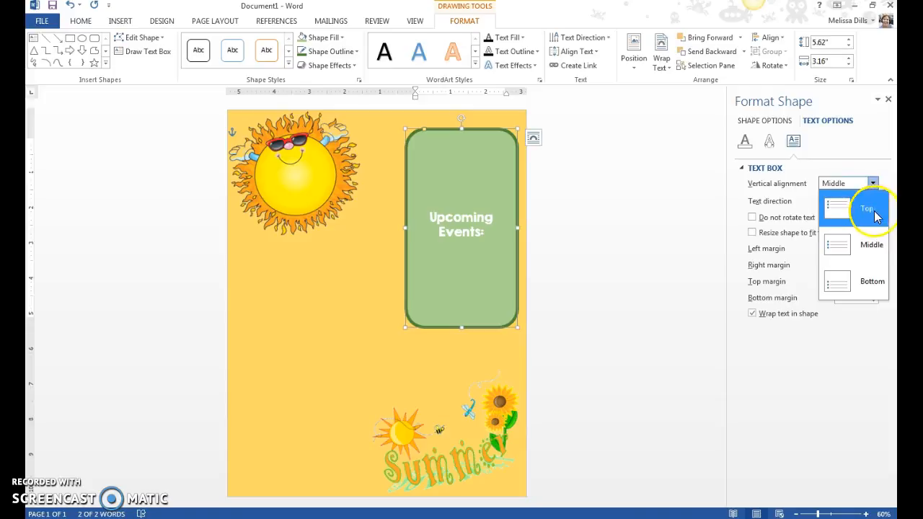
click(859, 209)
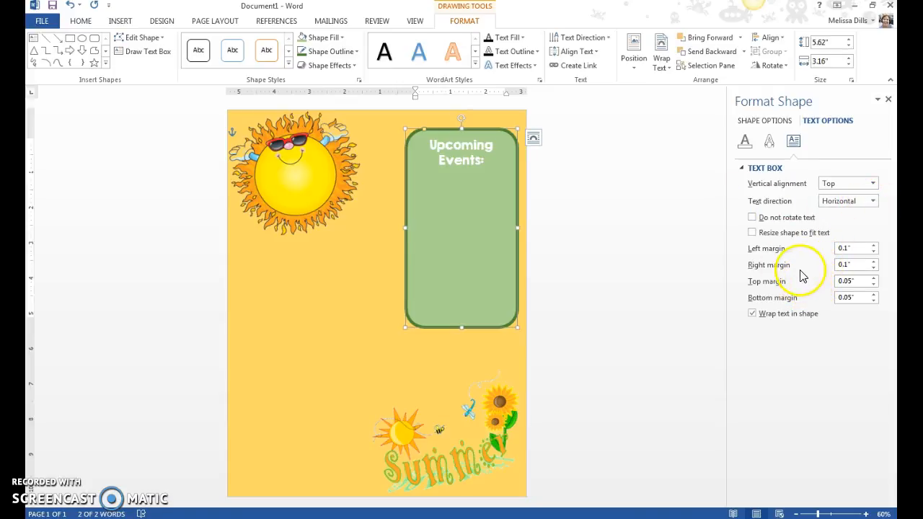
click(369, 245)
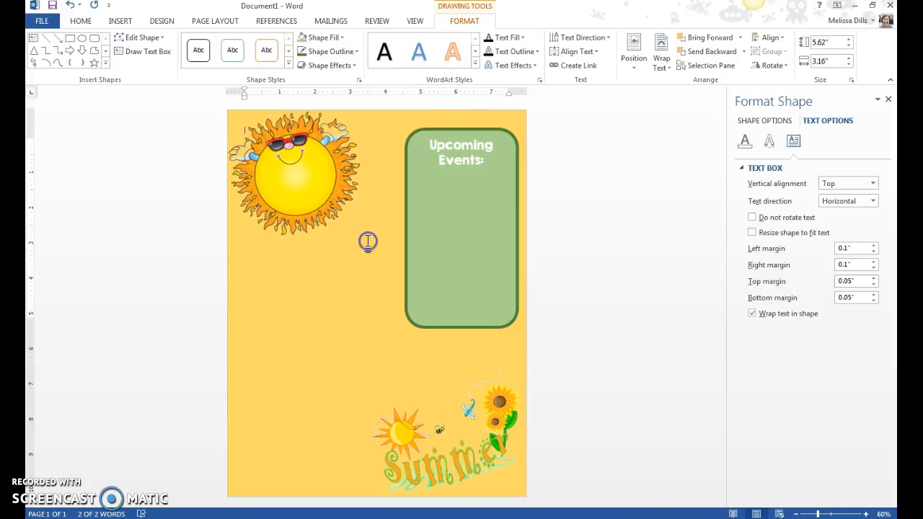
- Duplicate the green "Upcoming Events:" rounded rectangle, keeping its source formatting
click(426, 129)
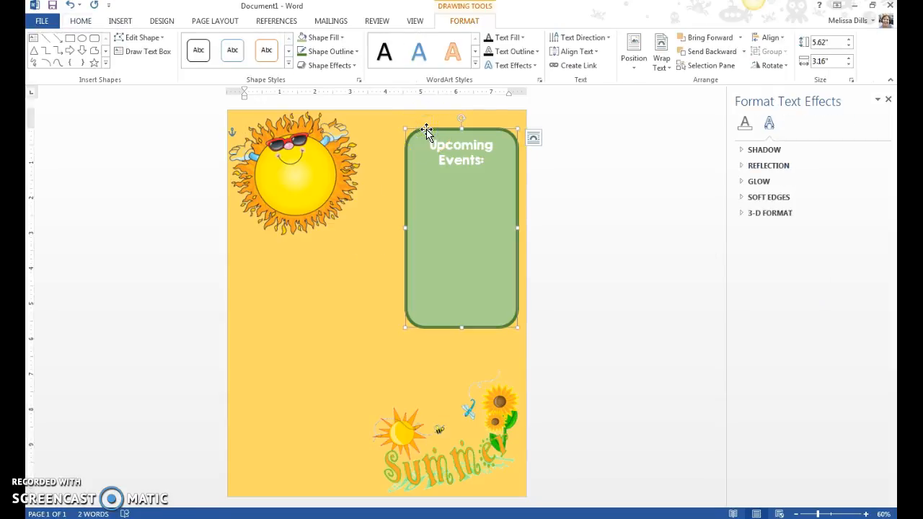
right_click(426, 130)
click(441, 150)
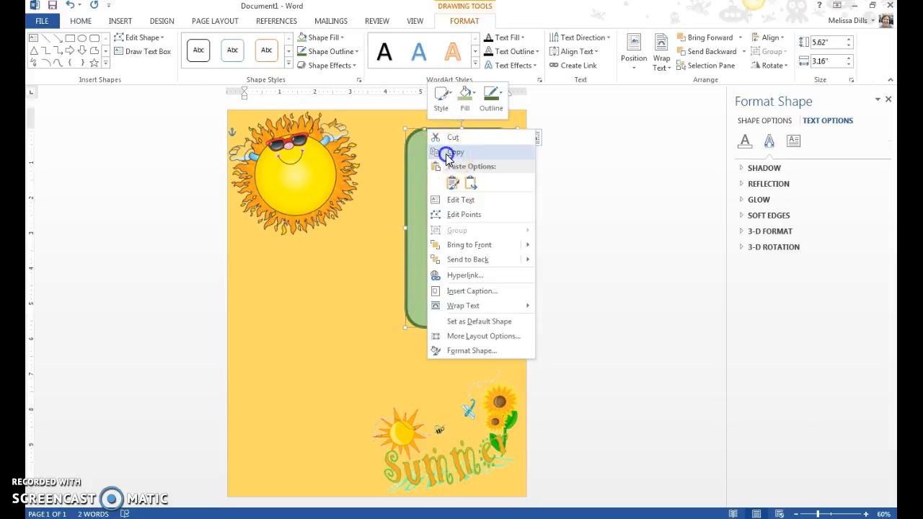
click(313, 345)
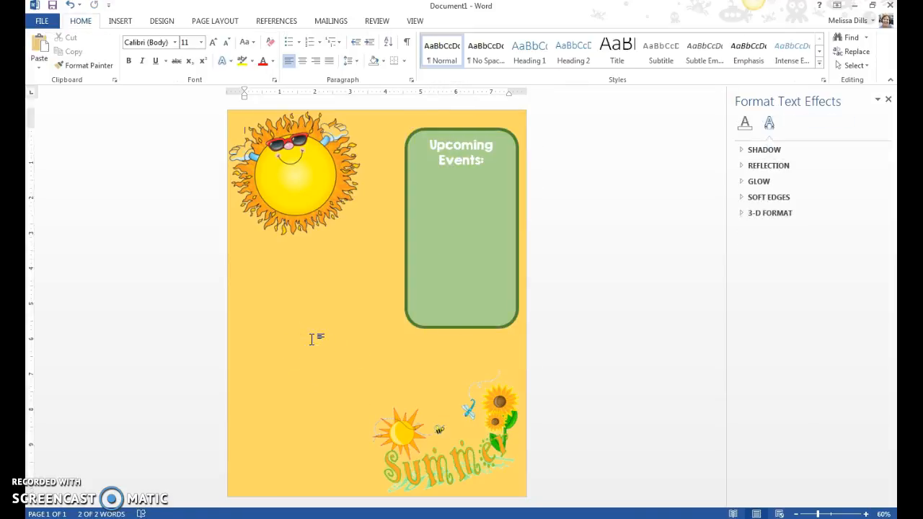
right_click(313, 343)
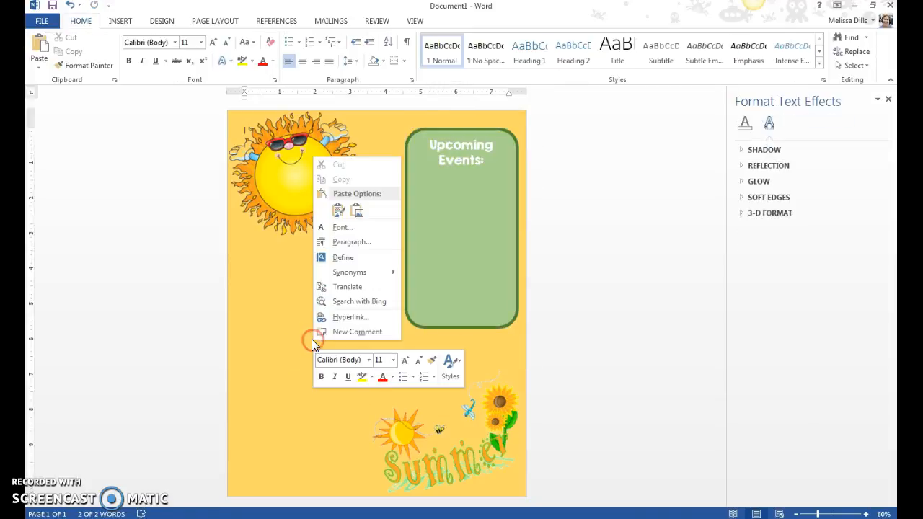
click(338, 210)
- Move the copied rectangle below the sun clipart and resize it to about 4.17" wide by 2.31" high
click(345, 166)
mouse_move(344, 166)
mouse_down()
mouse_move(342, 310)
mouse_move(323, 308)
mouse_move(311, 253)
mouse_move(328, 246)
mouse_up()
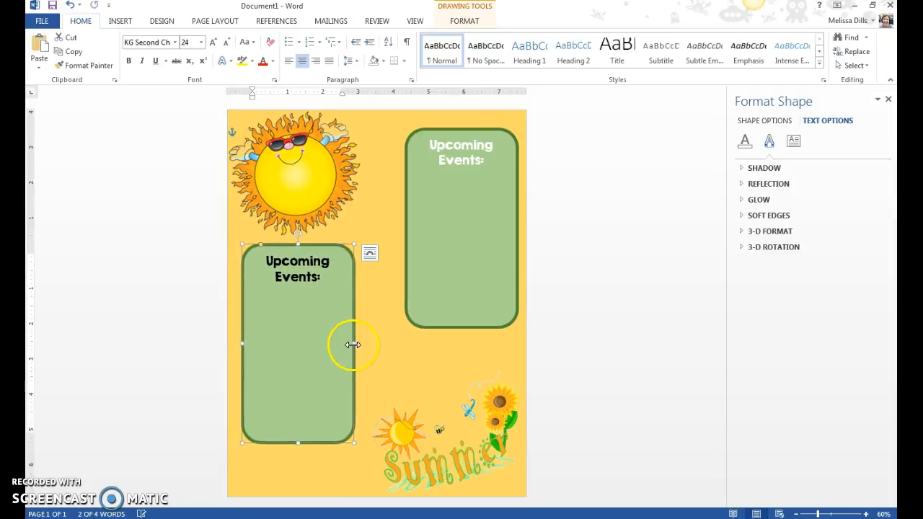
drag(353, 342, 389, 341)
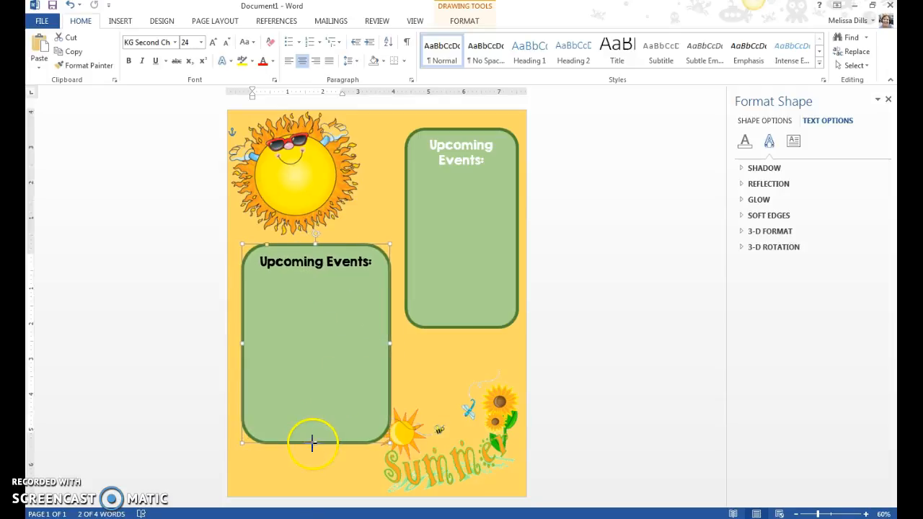
drag(313, 442, 320, 326)
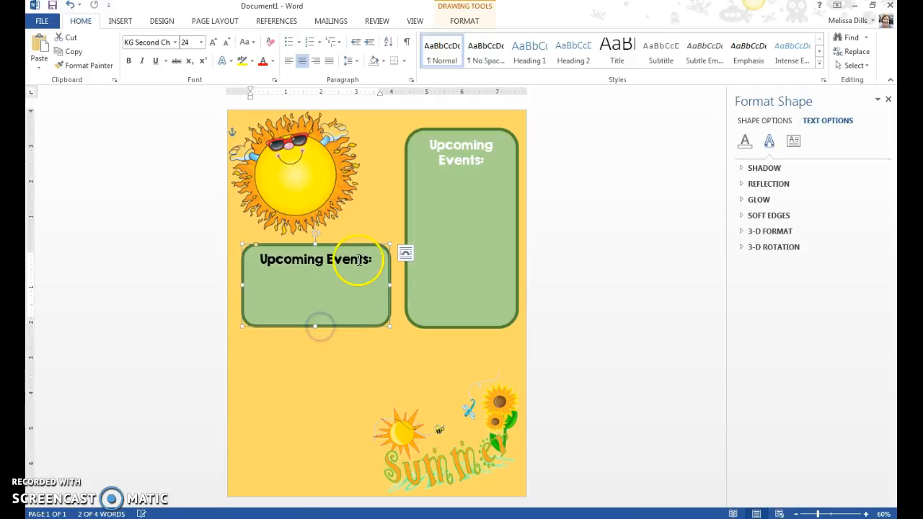
- Replace the heading in the copied rectangle below the sun with "Homework:" and color the text white
drag(365, 260, 251, 262)
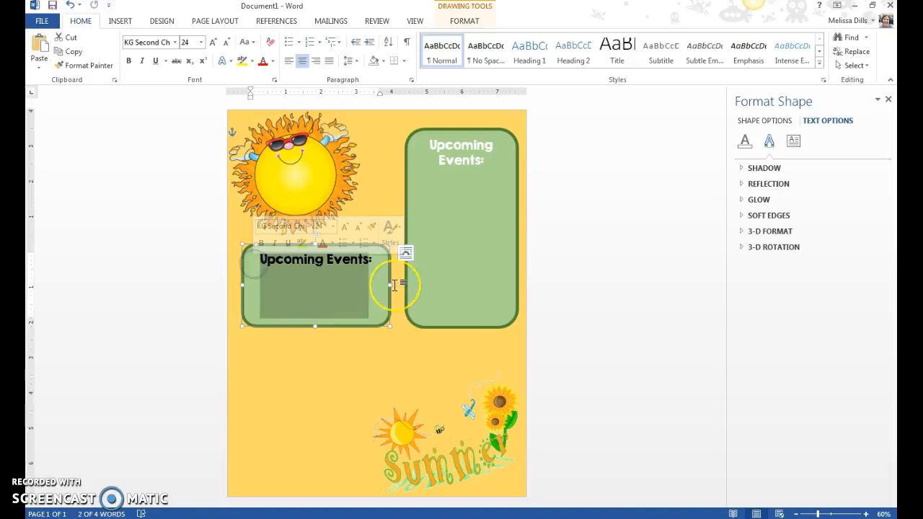
text(Home:)
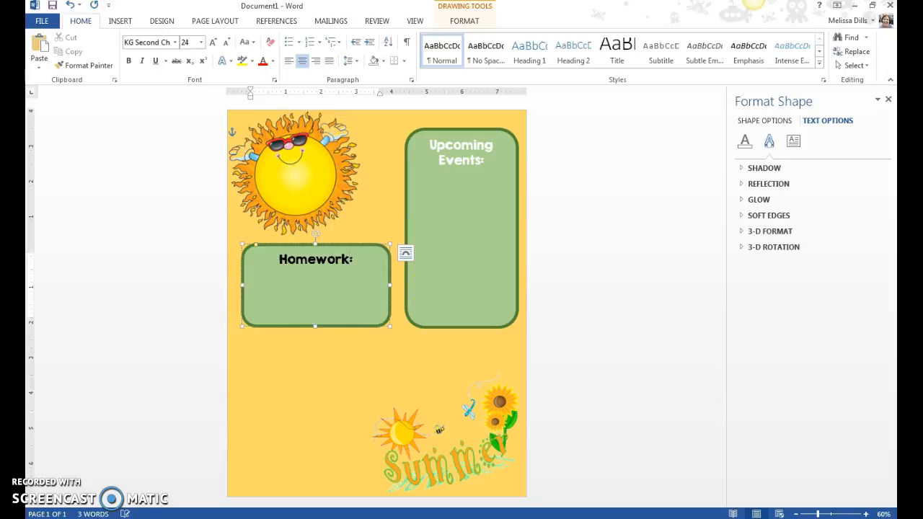
drag(357, 261, 283, 261)
click(272, 62)
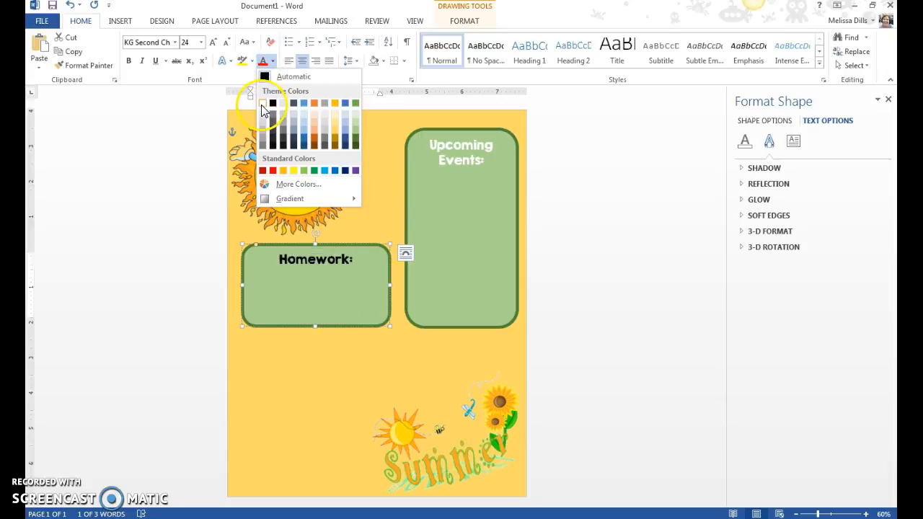
click(262, 104)
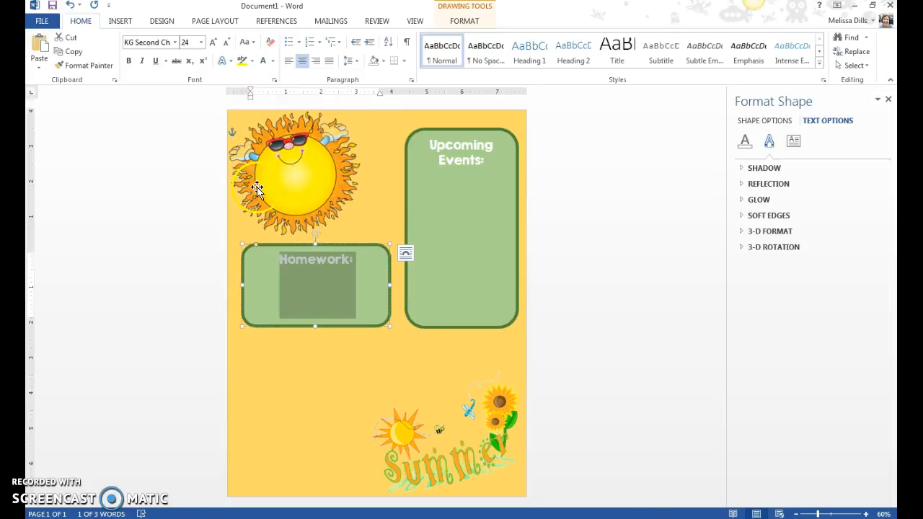
- Fill the "Homework:" rectangle with the standard light blue color
click(373, 250)
double_click(373, 250)
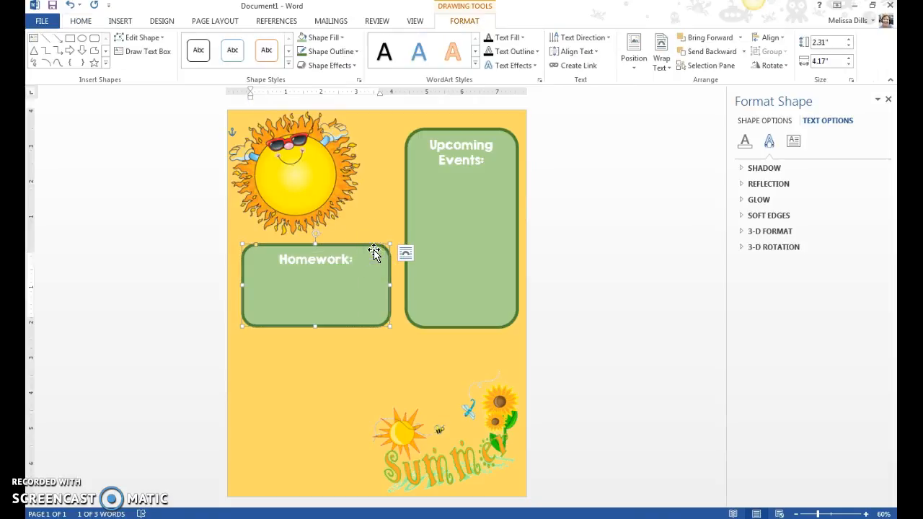
click(343, 37)
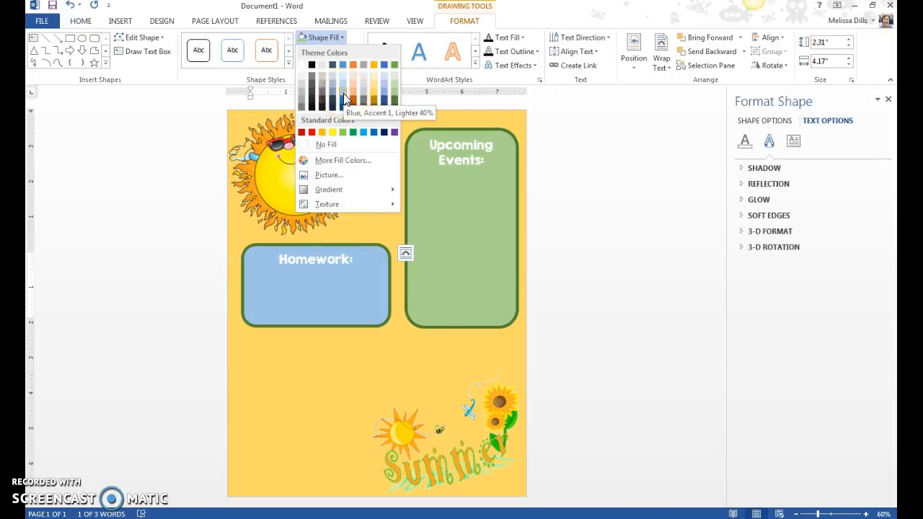
click(365, 133)
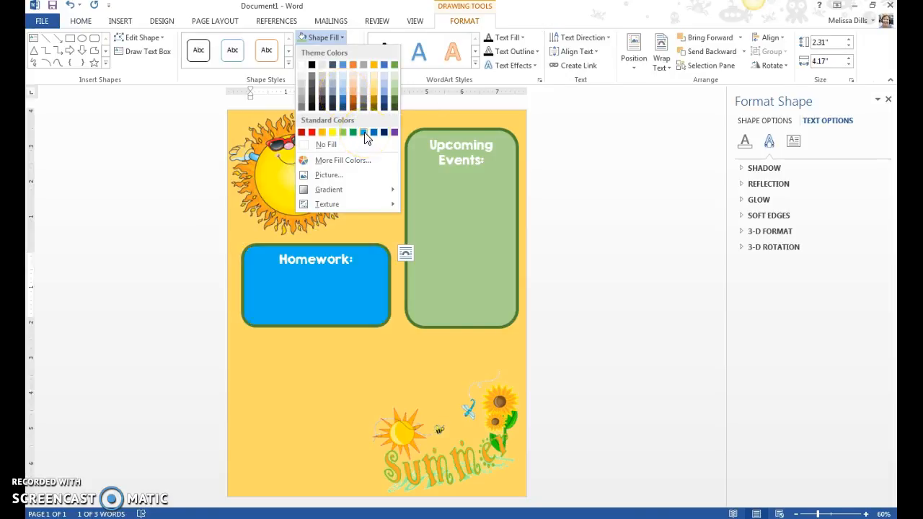
click(365, 133)
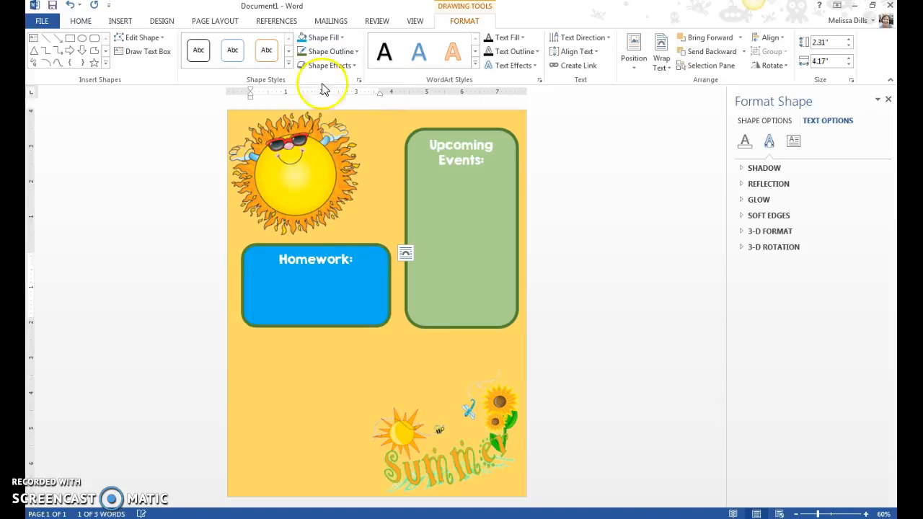
- Set the outline of the "Homework:" rectangle to a darker blue theme color
click(342, 51)
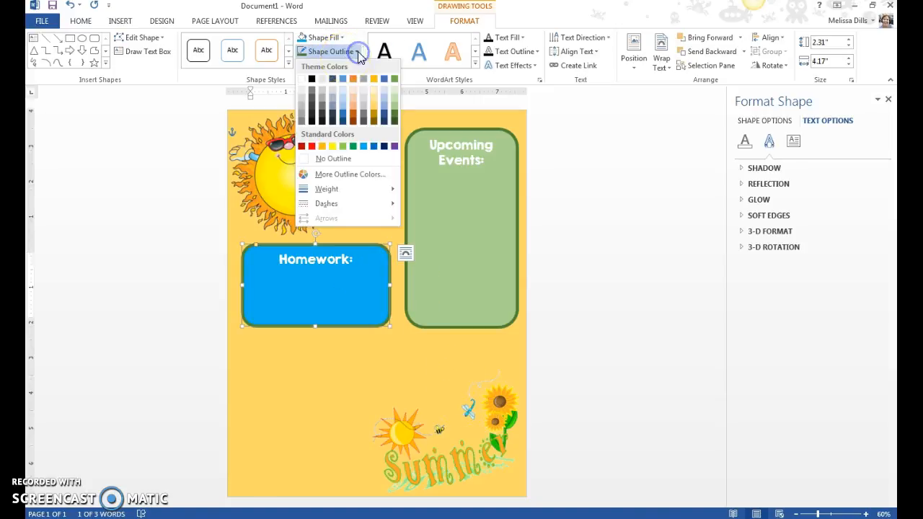
click(344, 119)
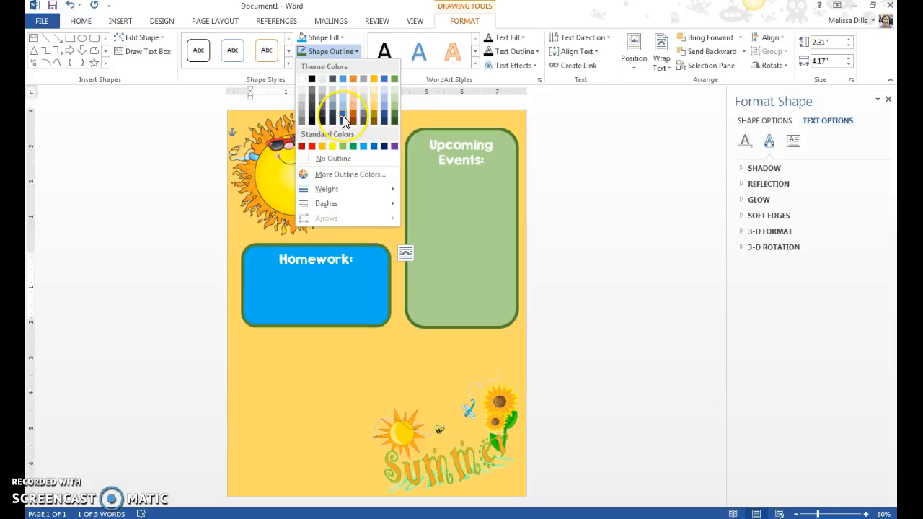
click(344, 119)
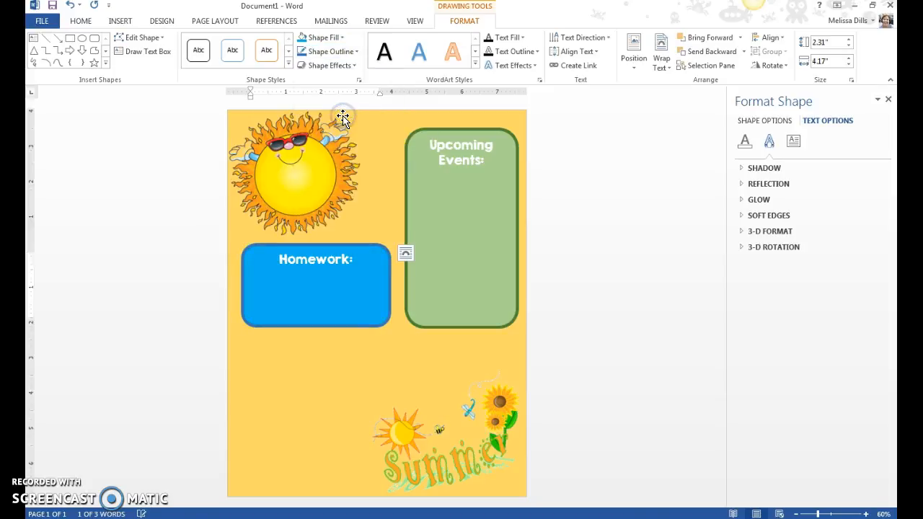
click(366, 294)
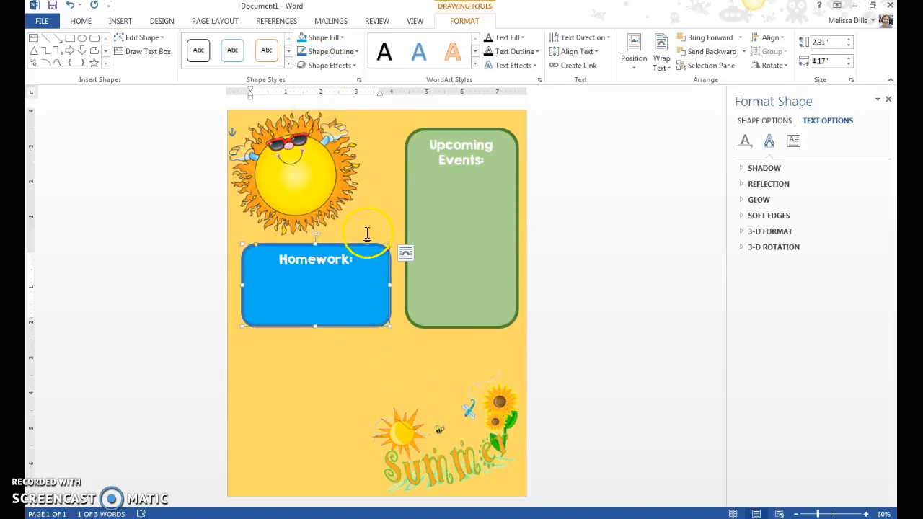
- Make another copy of the green "Upcoming Events:" rectangle for a third newsletter section
right_click(426, 130)
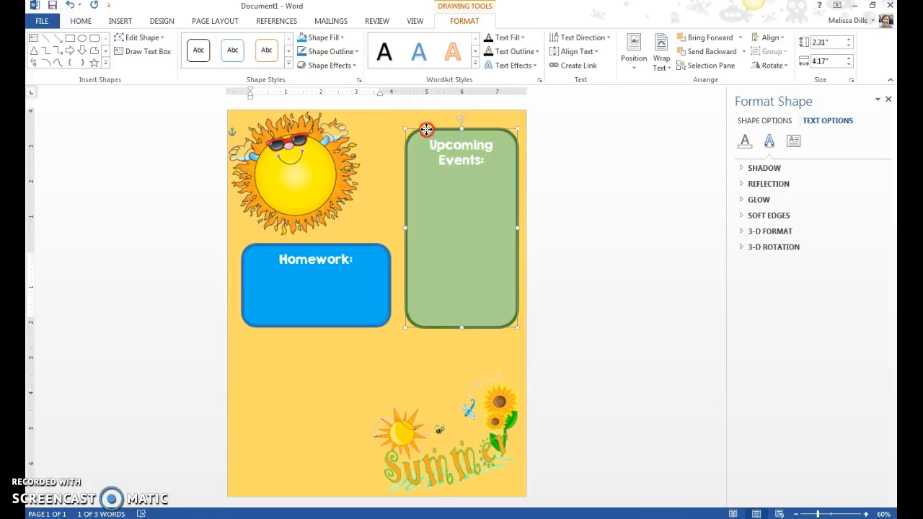
click(441, 152)
click(296, 369)
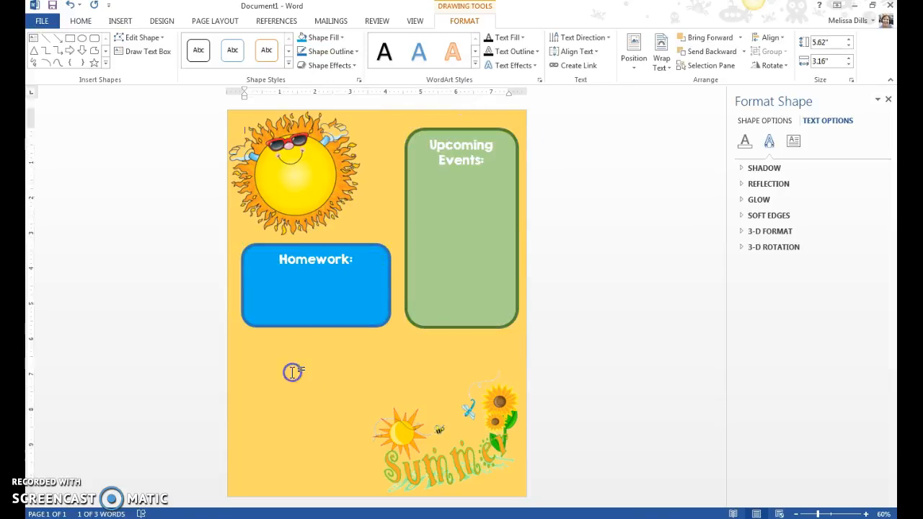
right_click(291, 371)
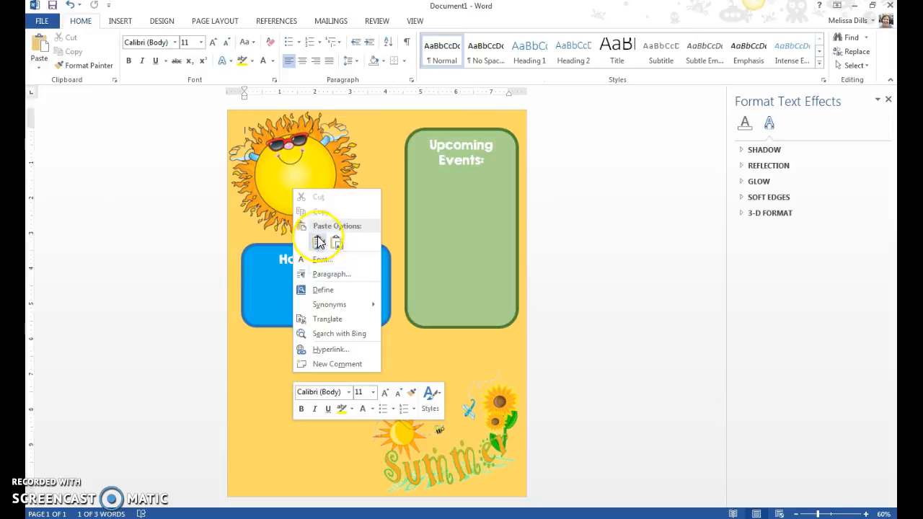
click(318, 243)
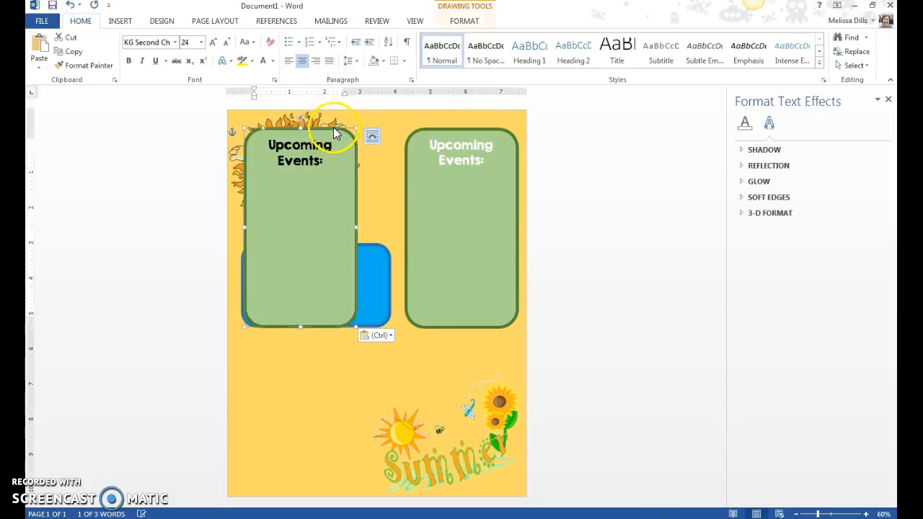
- Move the new copy below the "Homework:" box and resize it to about 2.95" wide by 3.86" high
drag(340, 196, 307, 348)
click(355, 341)
drag(328, 410, 354, 414)
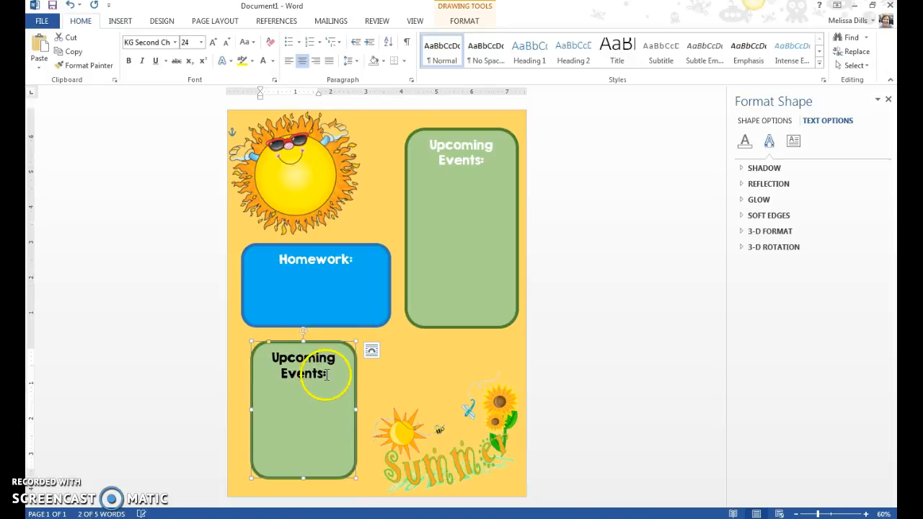
- Replace the heading in the rectangle below "Homework:" with "Don't Forget!" and color the text white
drag(300, 366, 341, 388)
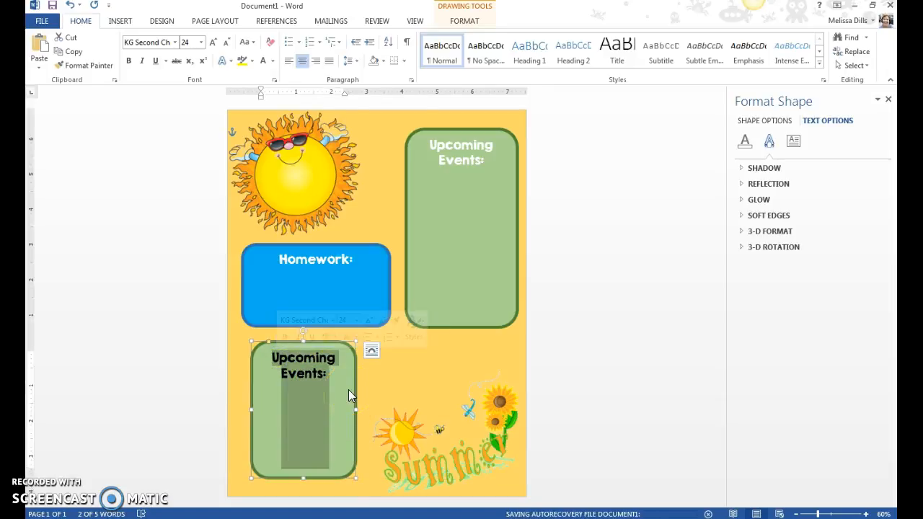
text(Don't Forget)
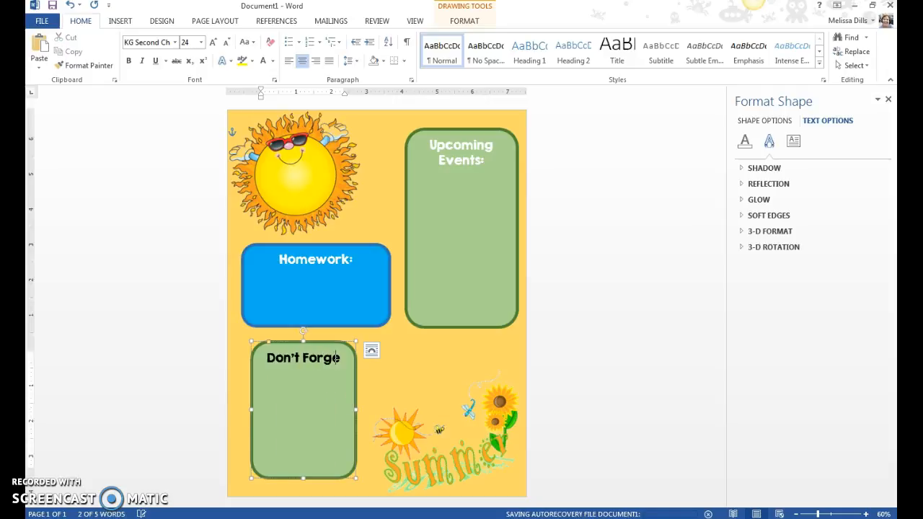
text(!)
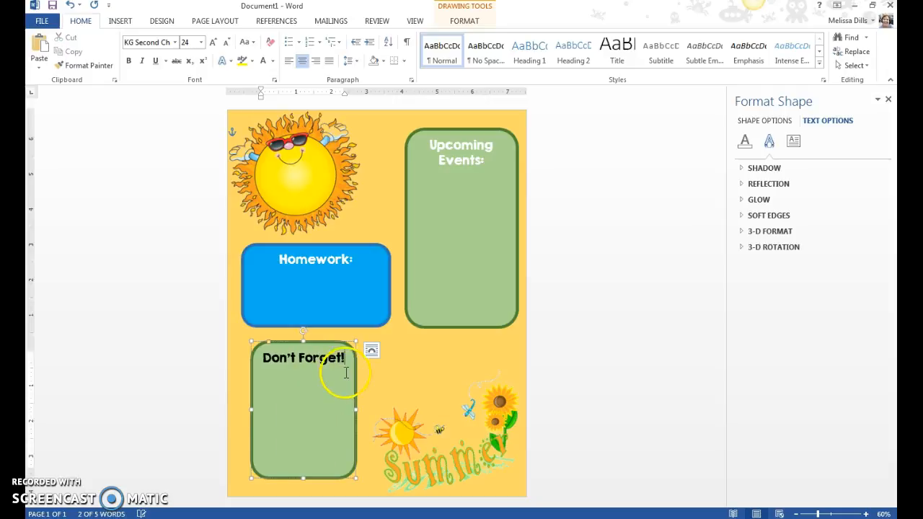
drag(313, 359, 266, 359)
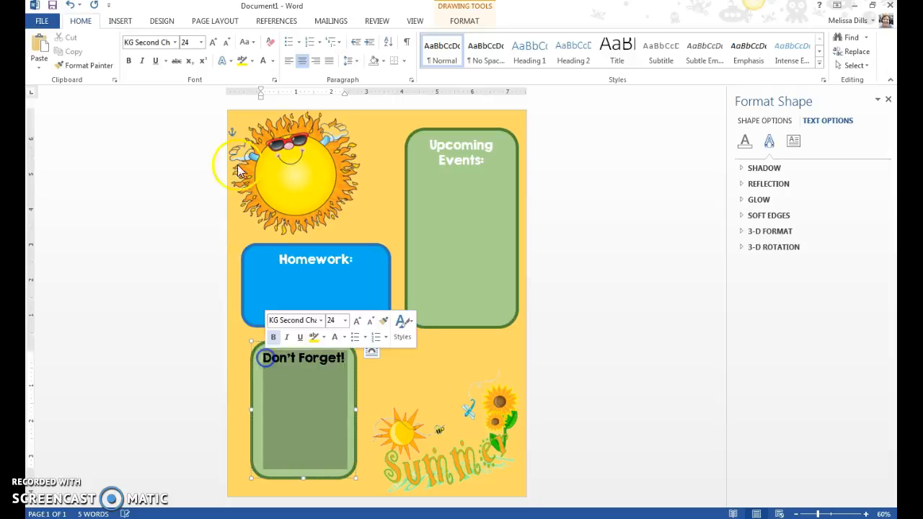
click(264, 61)
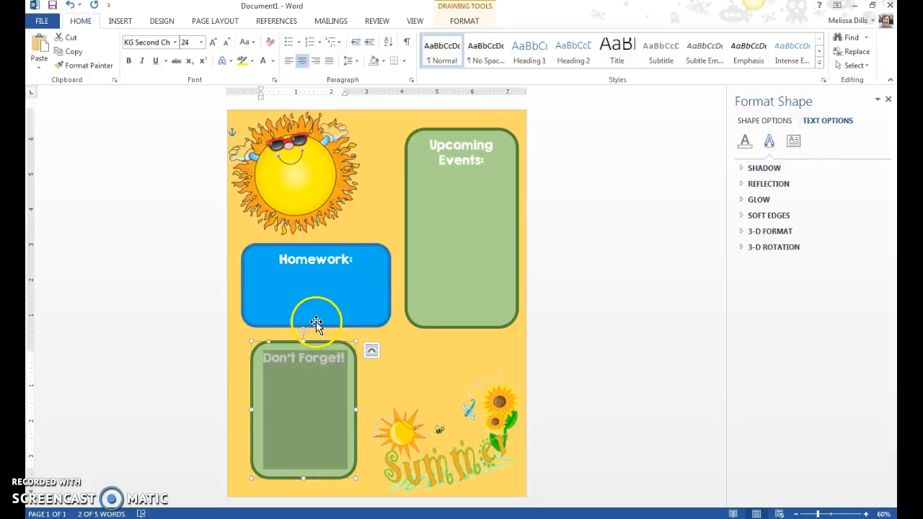
- Fill the "Don't Forget!" rectangle with a gray theme color, dismissing the Windows color scheme prompt without changing the scheme
double_click(349, 383)
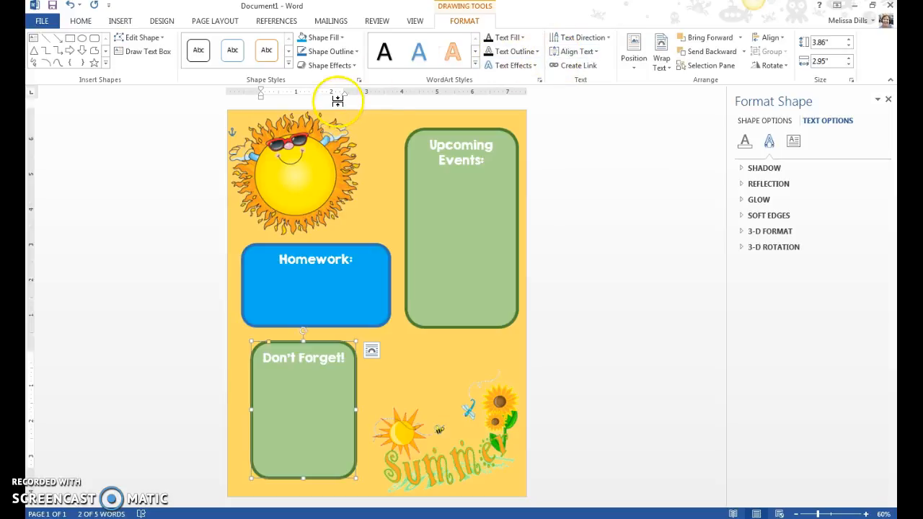
click(341, 40)
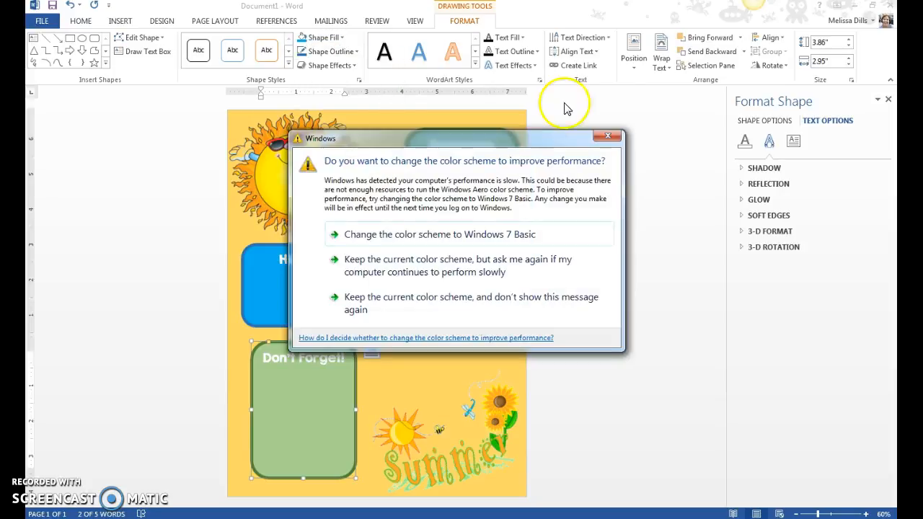
click(608, 136)
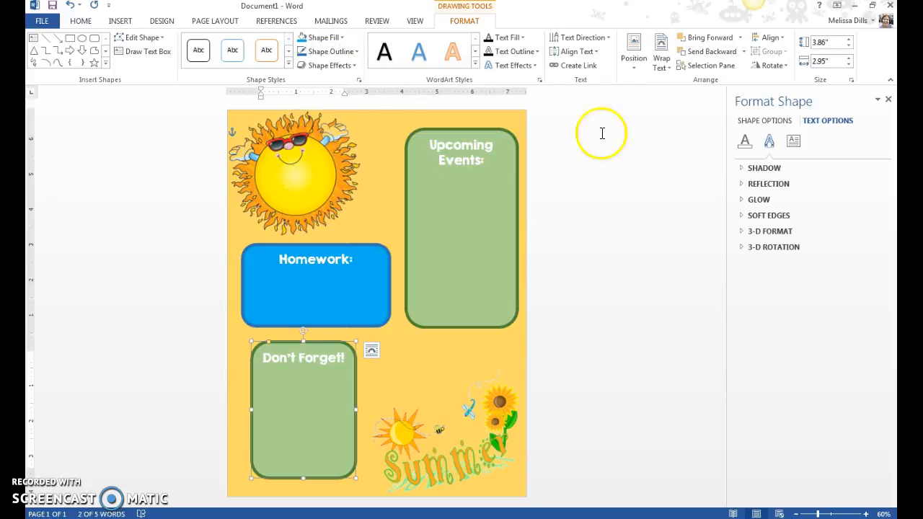
click(342, 40)
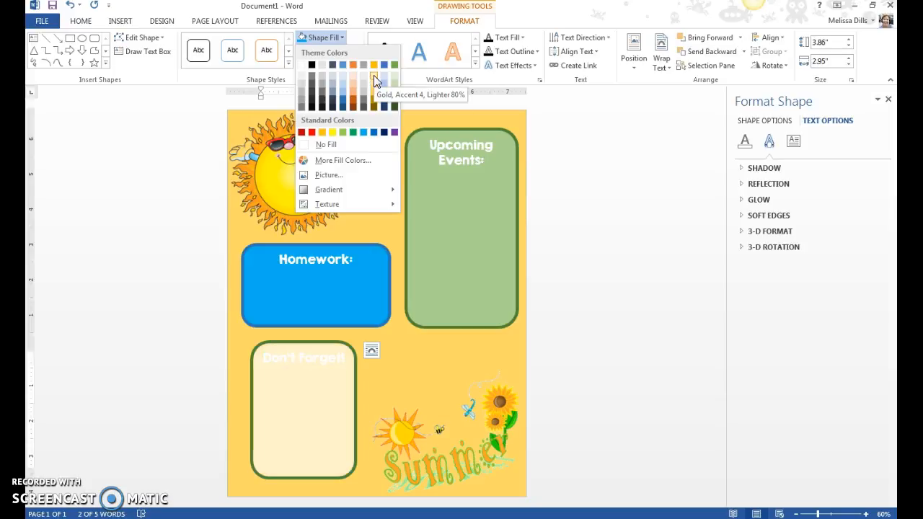
click(323, 83)
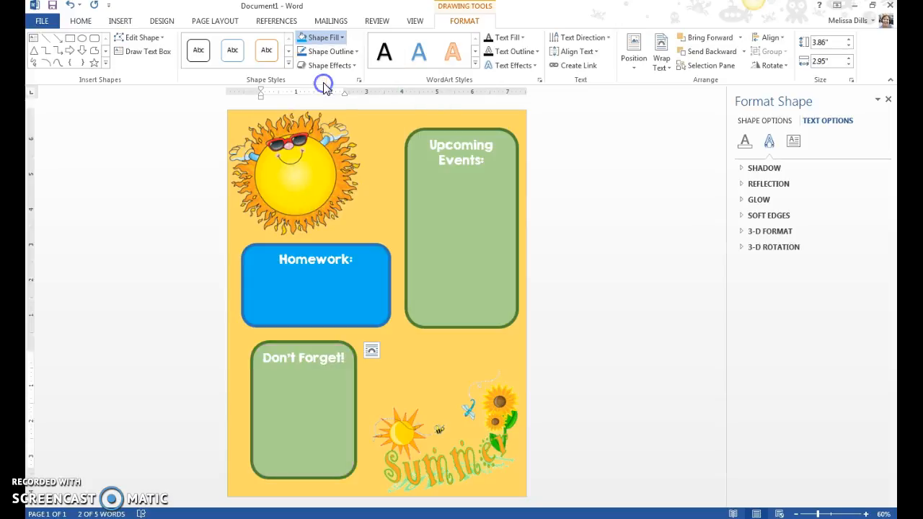
- Change the outline of the "Don't Forget!" rectangle to a darker gray theme color and deselect it
click(354, 51)
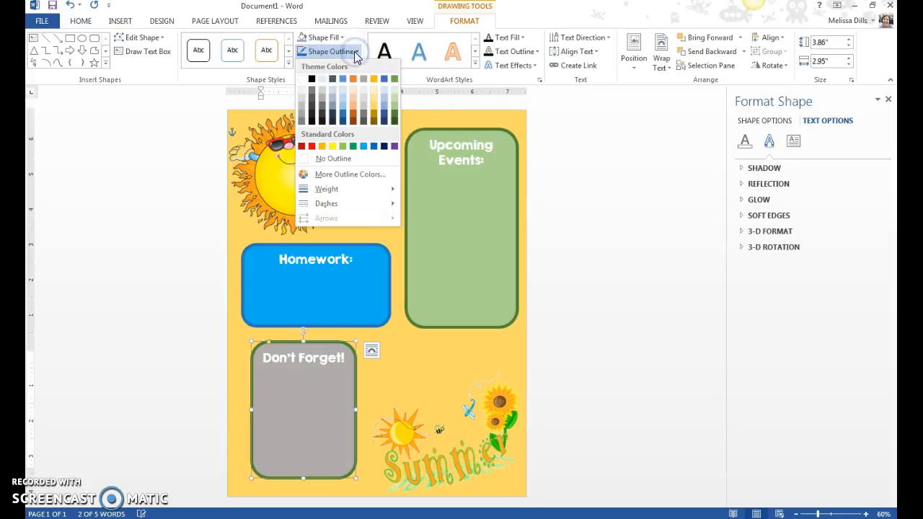
click(322, 111)
click(608, 309)
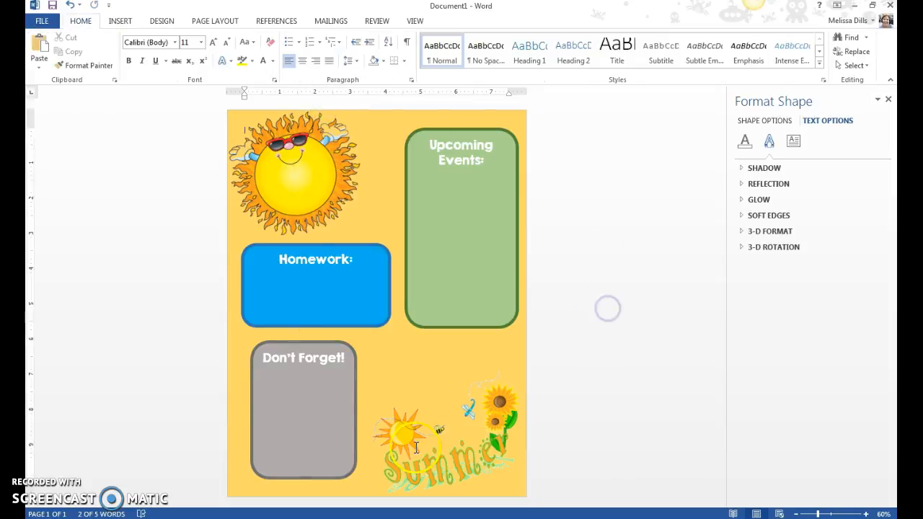
- Stretch the tilted "Summer" clipart slightly taller and shift it up beside the "Don't Forget!" box
click(432, 407)
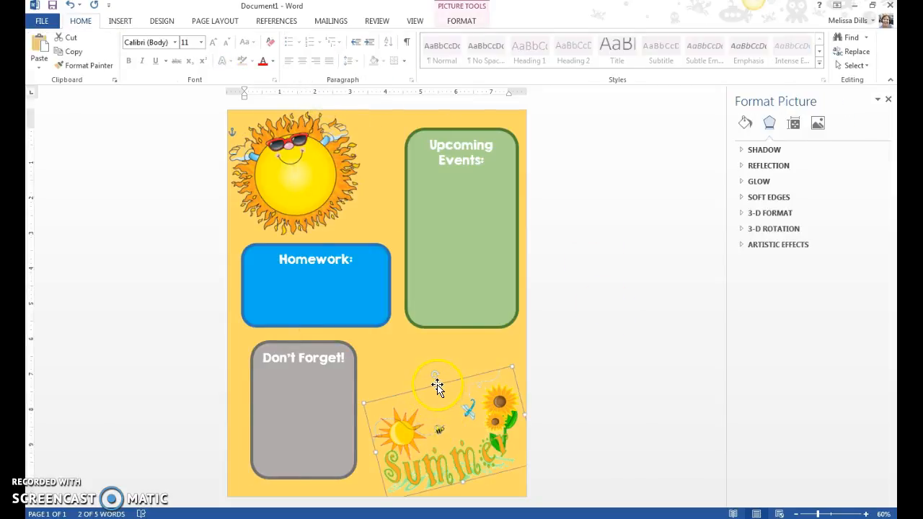
drag(431, 363, 430, 359)
drag(426, 443, 419, 438)
click(587, 302)
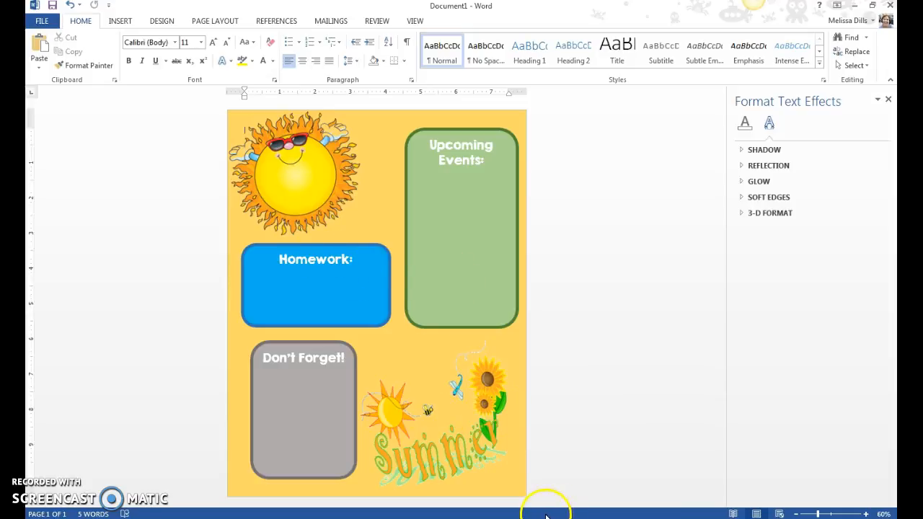
- Delete the tilted "Summer" clipart beside the "Don't Forget!" box
click(448, 435)
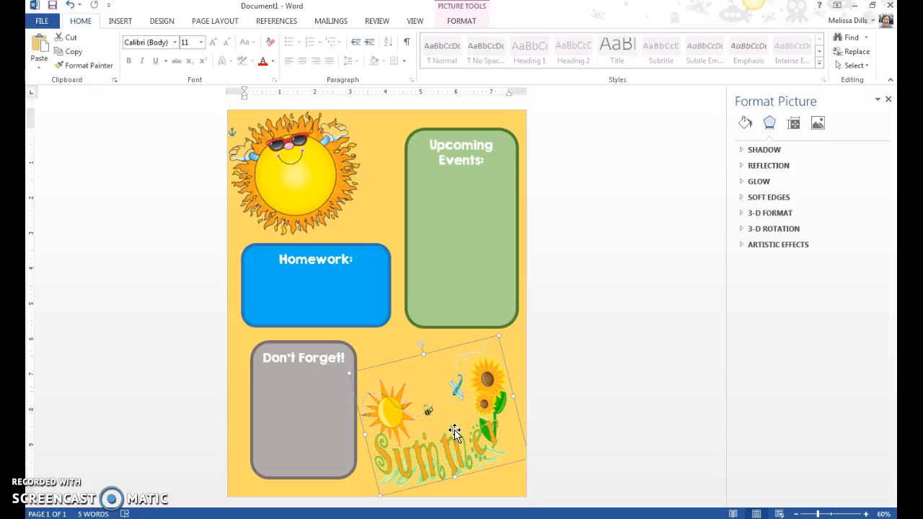
key(Delete)
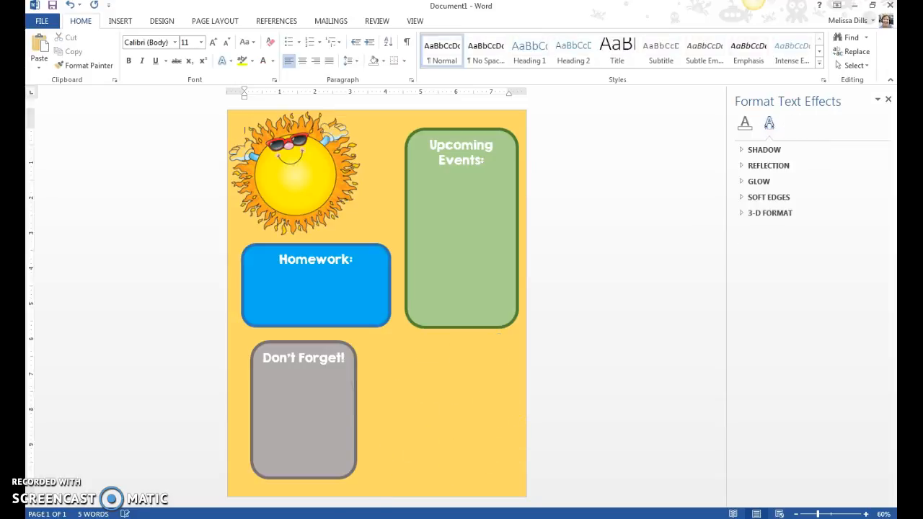
- Switch to the browser, close the sun preview, look through the "summer clipart" image results for a replacement picture, and return to the Word newsletter
key(alt+Tab)
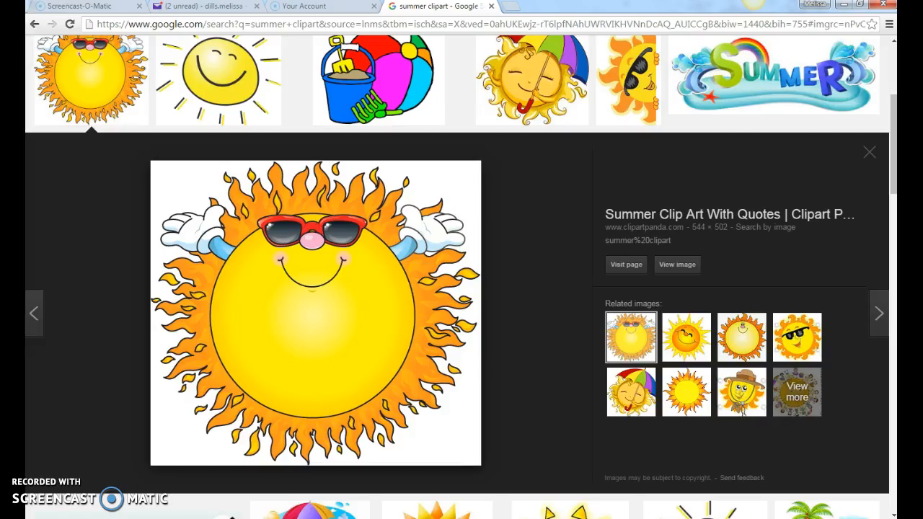
click(873, 156)
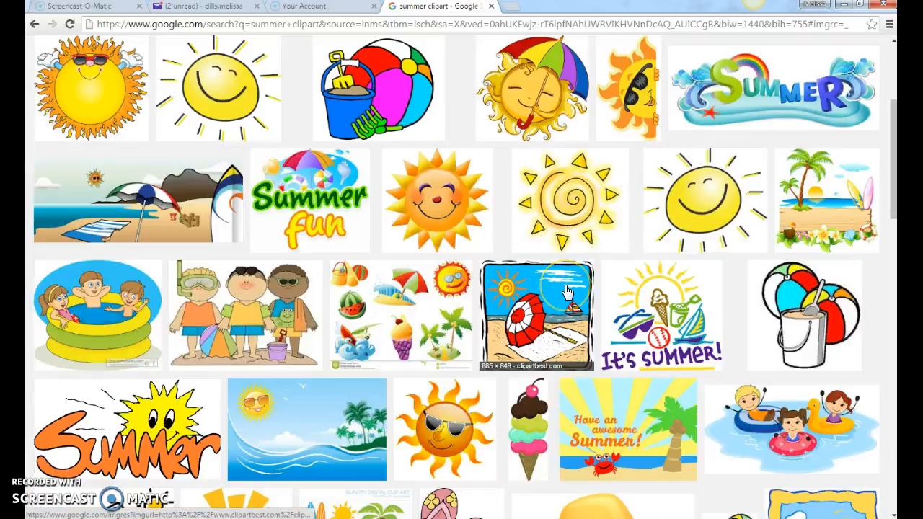
scroll(568, 291, up, 4)
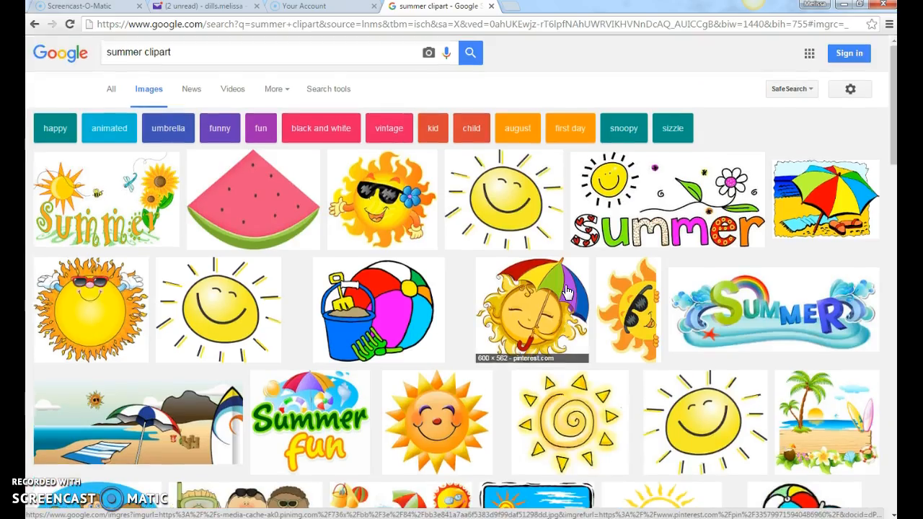
scroll(568, 292, down, 5)
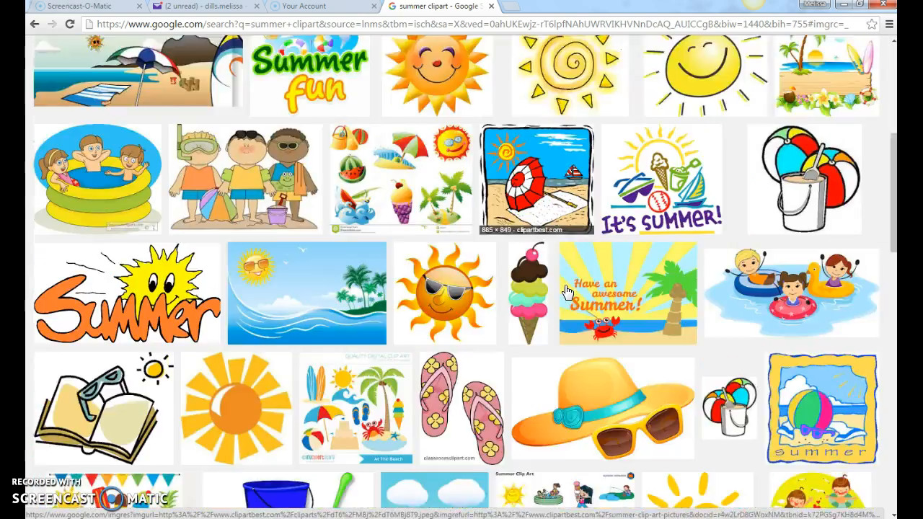
scroll(567, 291, down, 3)
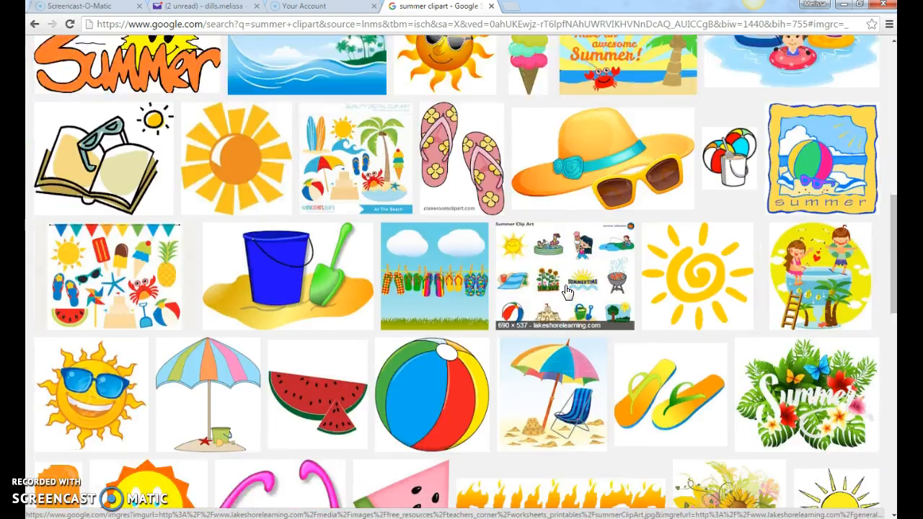
scroll(567, 292, down, 4)
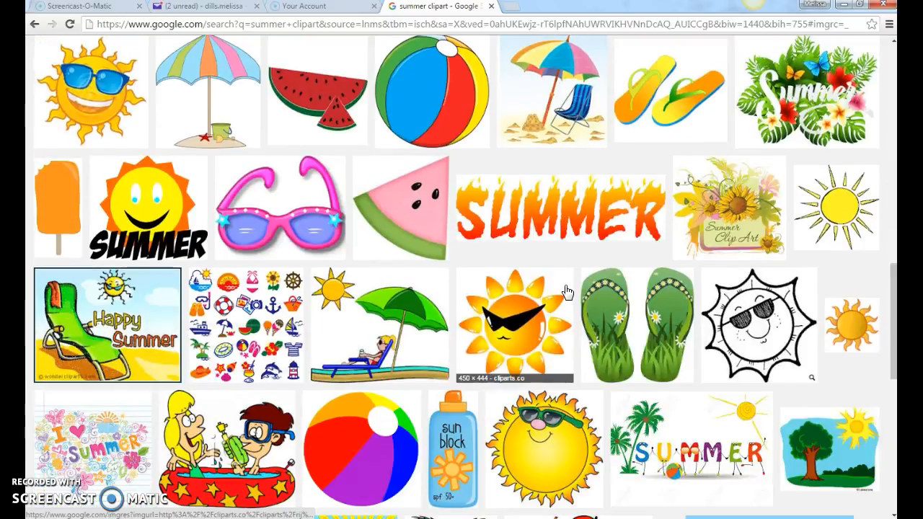
scroll(567, 291, down, 2)
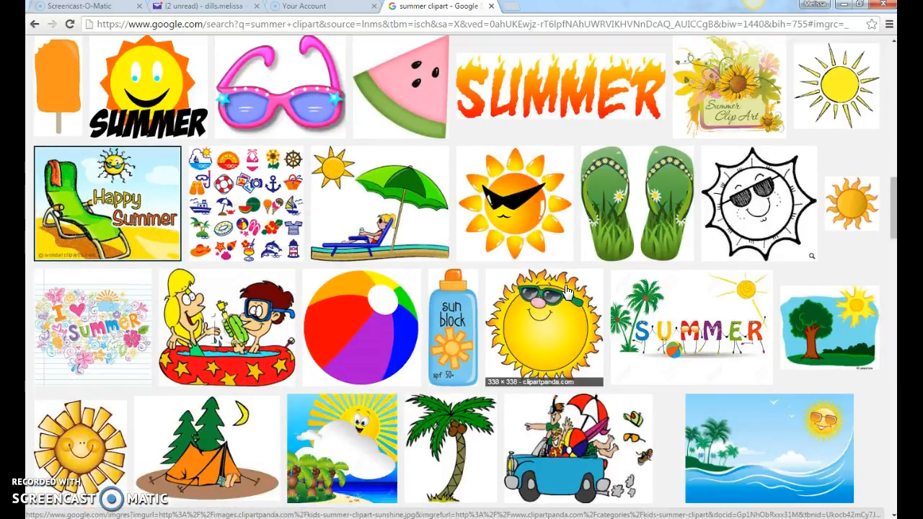
scroll(568, 291, down, 4)
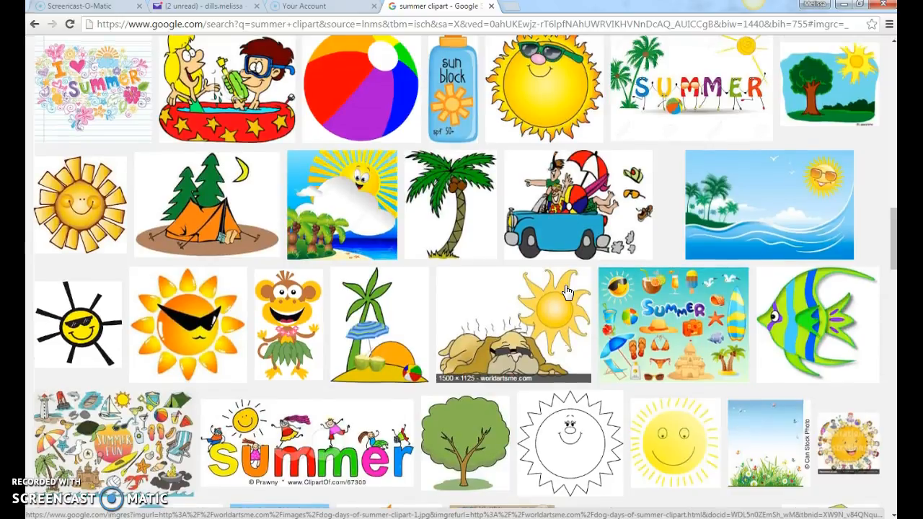
scroll(567, 291, down, 3)
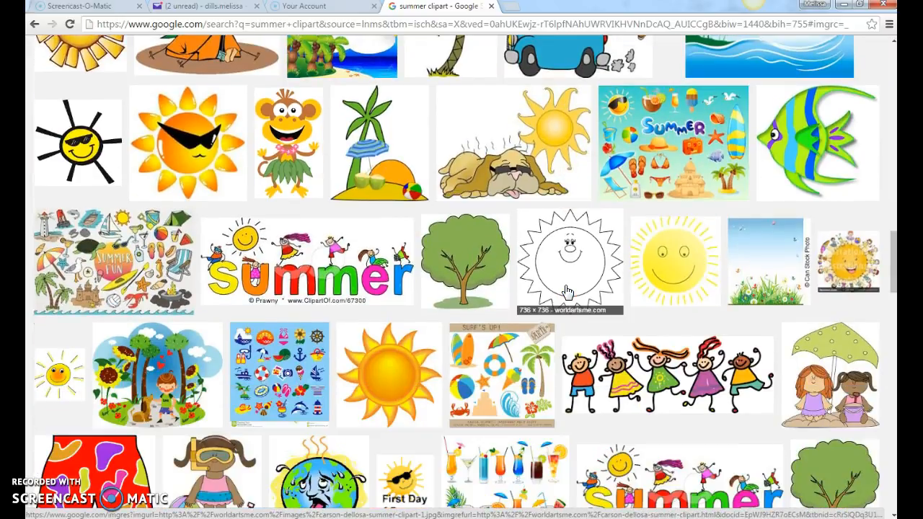
scroll(567, 291, down, 3)
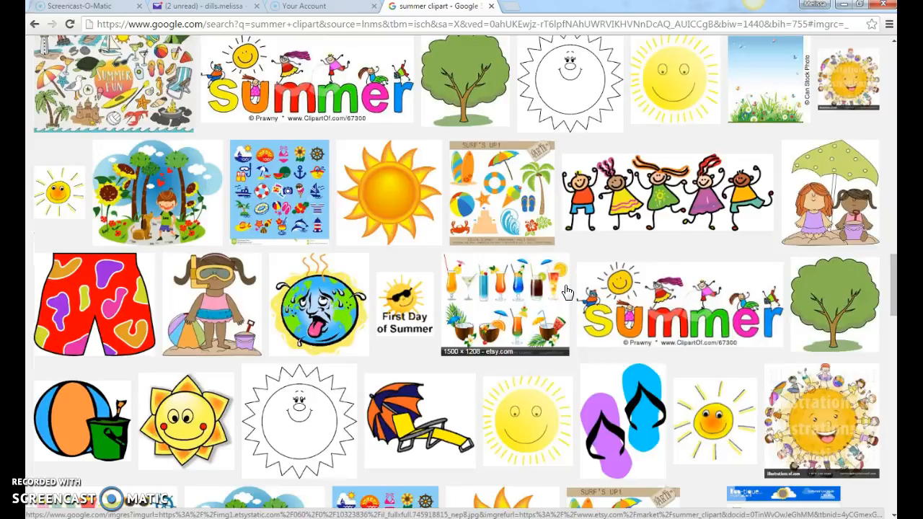
scroll(567, 291, down, 3)
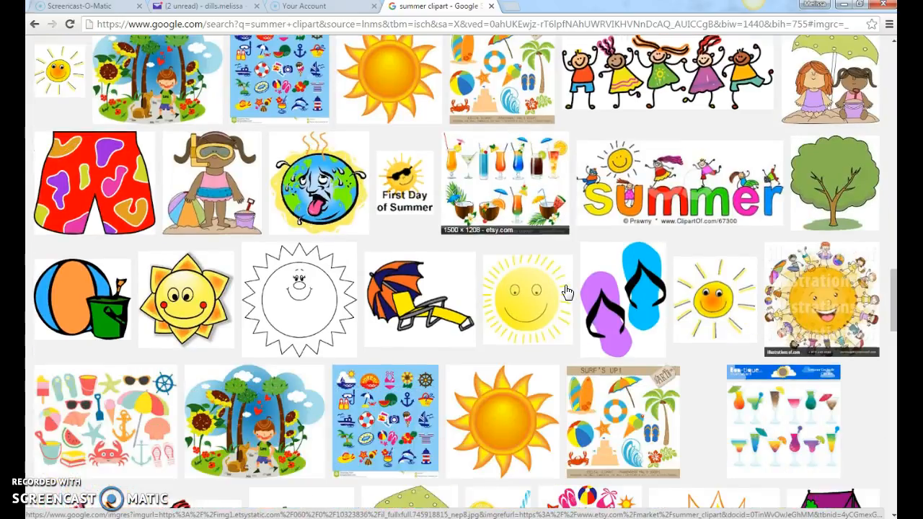
scroll(565, 291, down, 2)
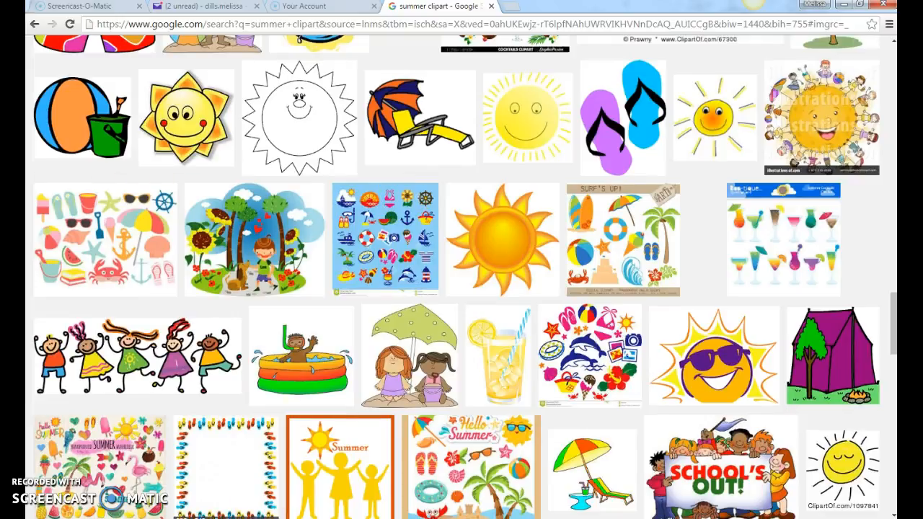
click(312, 452)
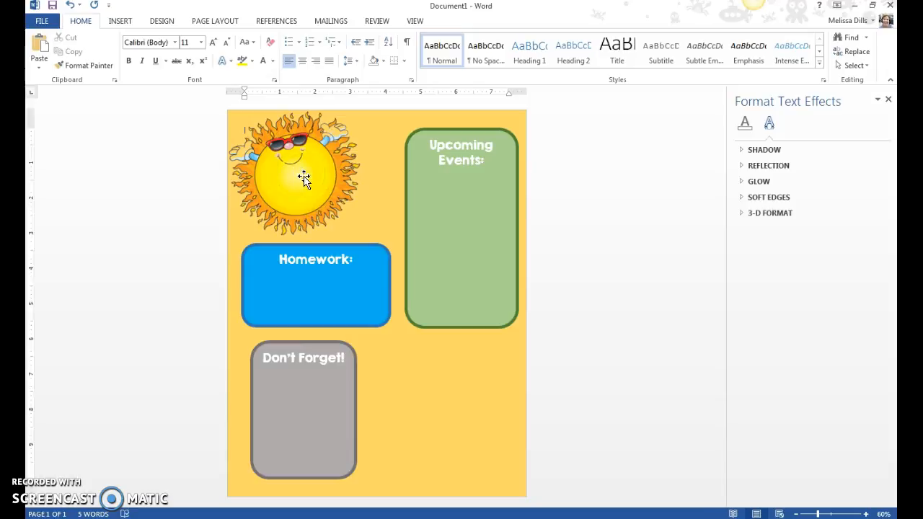
click(438, 416)
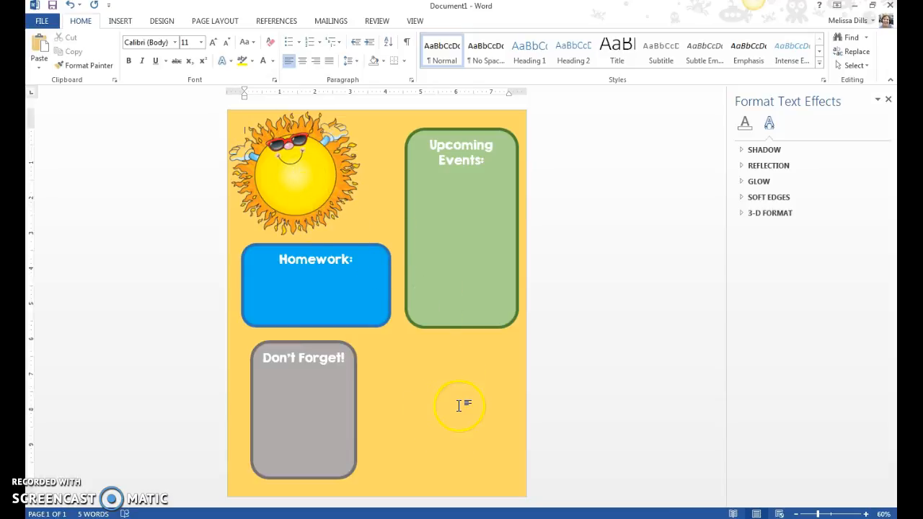